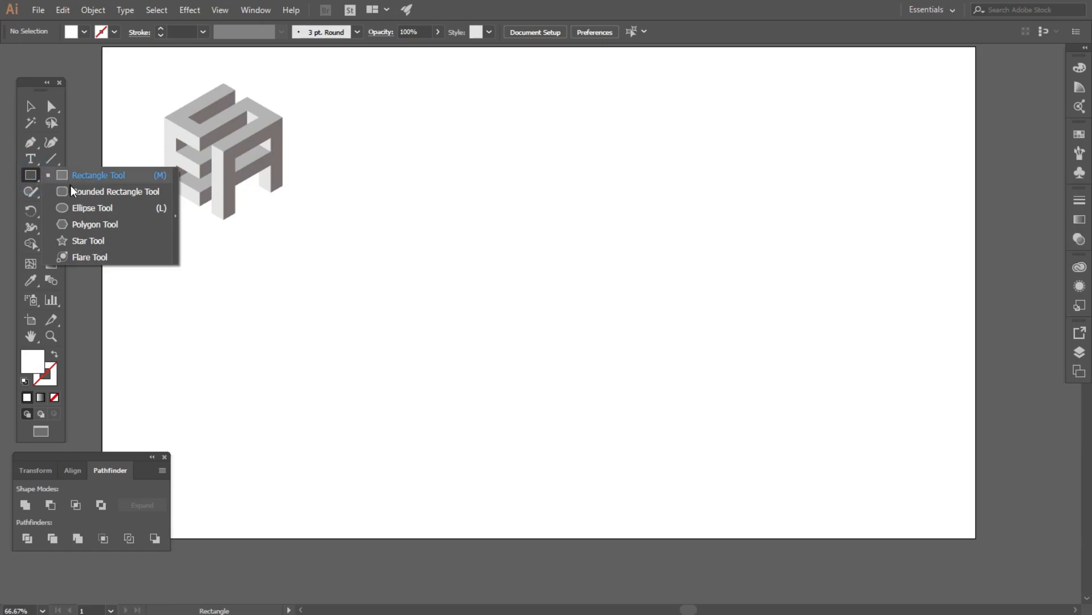
Draw a hexagon about 605 pt across, rotate it to stand on a vertex, reposition it and give it a 1 pt black stroke.
drag(576, 301, 439, 302)
click(30, 107)
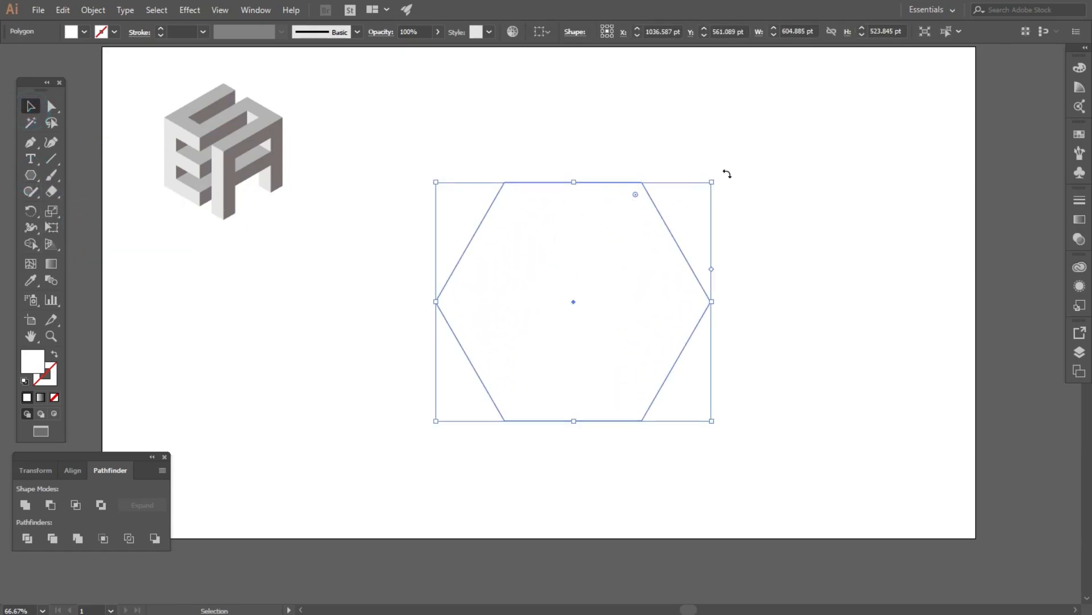
drag(719, 176, 677, 383)
drag(645, 208, 611, 168)
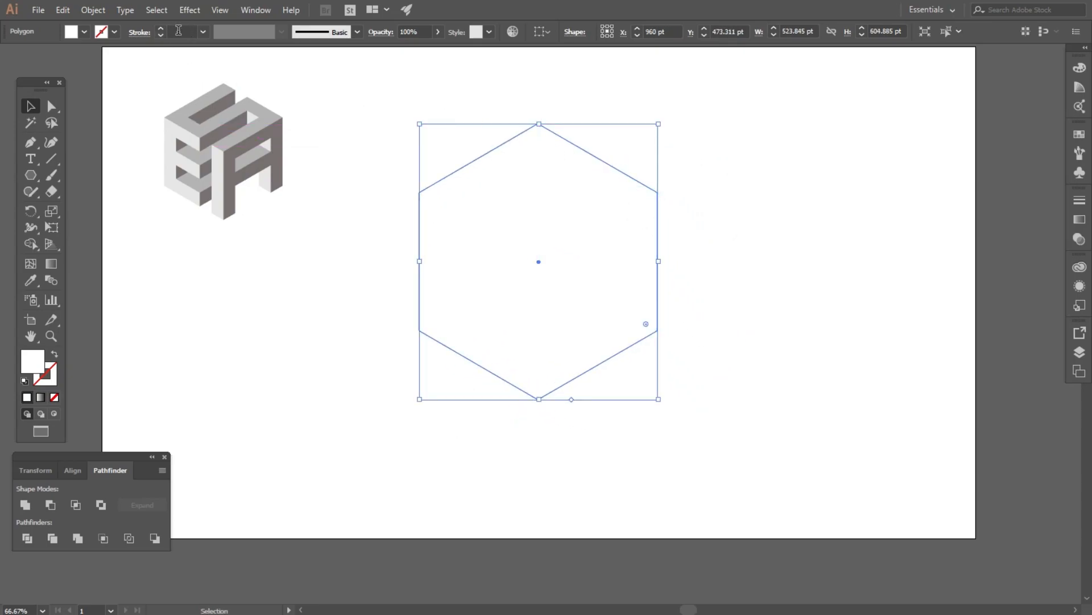
click(371, 122)
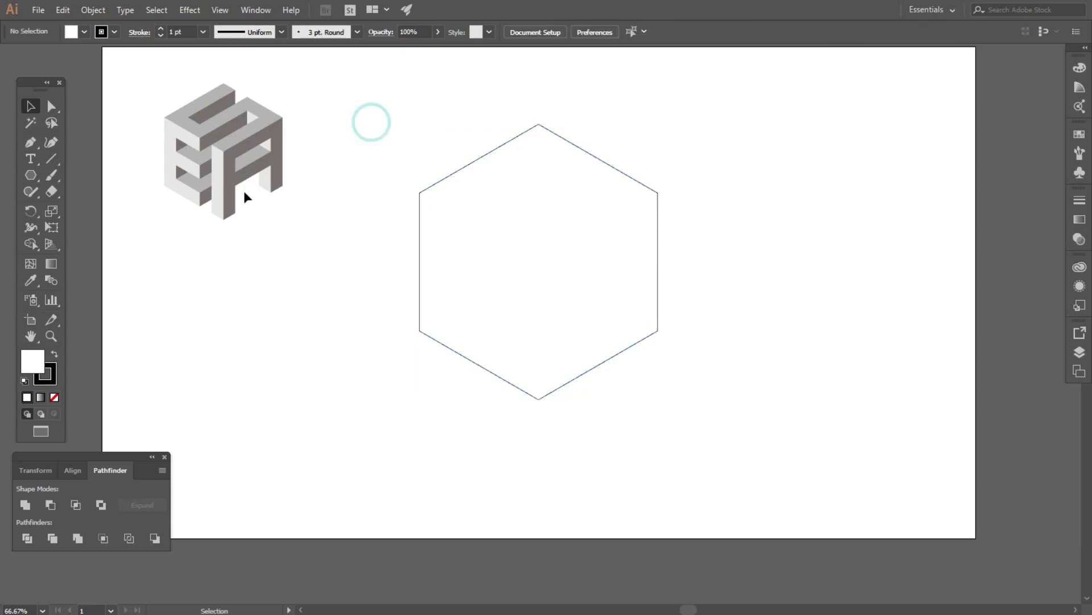
Draw three straight lines joining the opposite vertices of the hexagon through its center.
click(52, 159)
drag(538, 124, 538, 399)
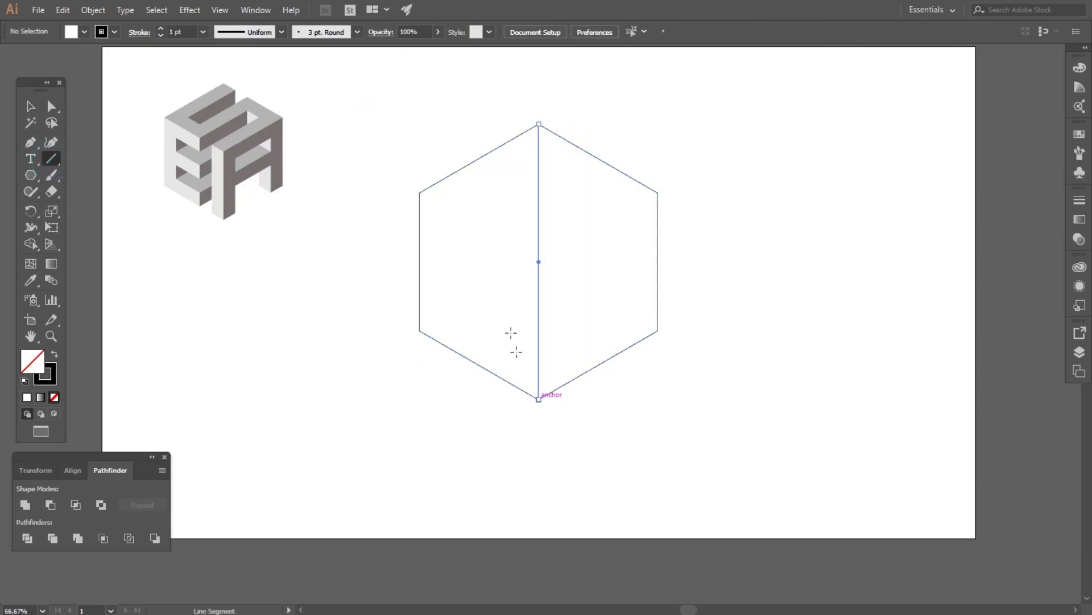
drag(419, 193, 658, 330)
drag(658, 193, 419, 330)
Merge adjacent triangles of the hexagon with the Shape Builder tool into the top, left and right faces of a cube.
click(31, 107)
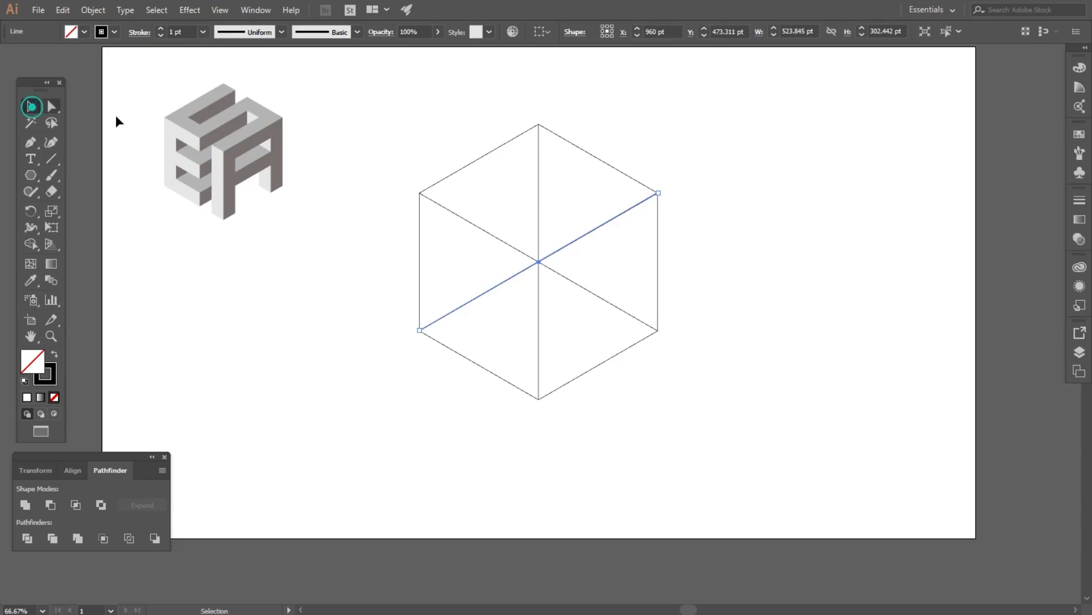
drag(428, 111, 735, 424)
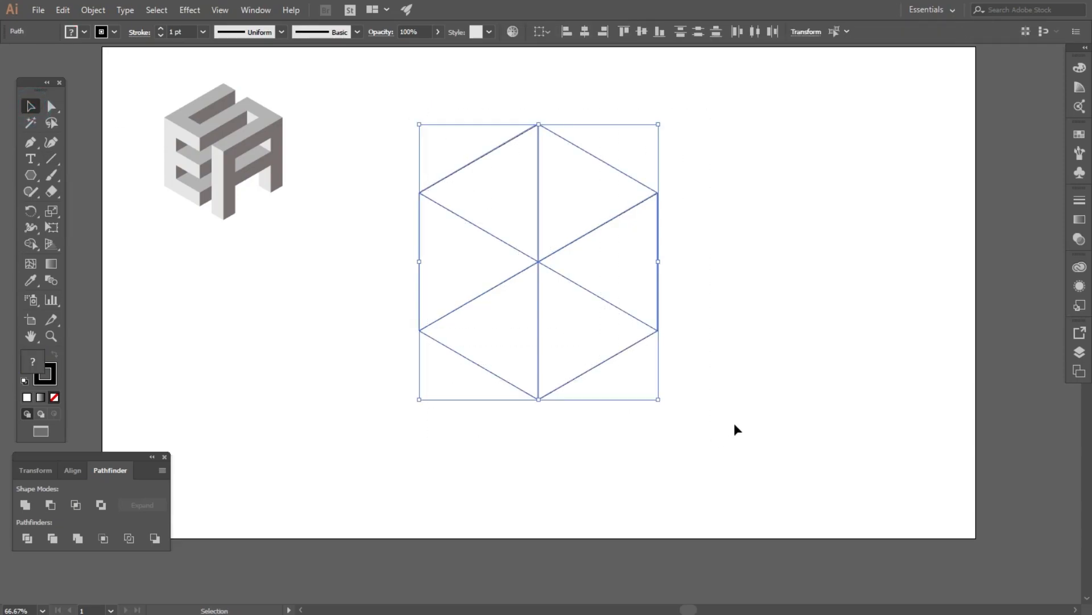
click(31, 244)
drag(556, 220, 500, 227)
drag(482, 269, 481, 310)
drag(618, 268, 598, 340)
click(29, 107)
click(344, 341)
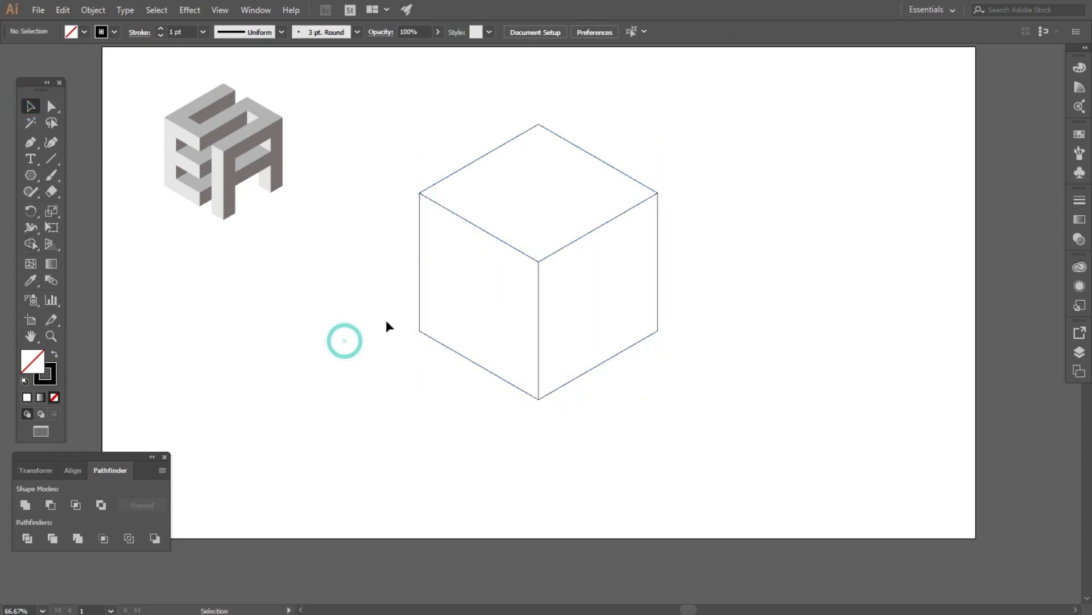
Create a 100 × 100 pt rectangular grid with 4 horizontal and 4 vertical dividers beside the cube.
click(55, 159)
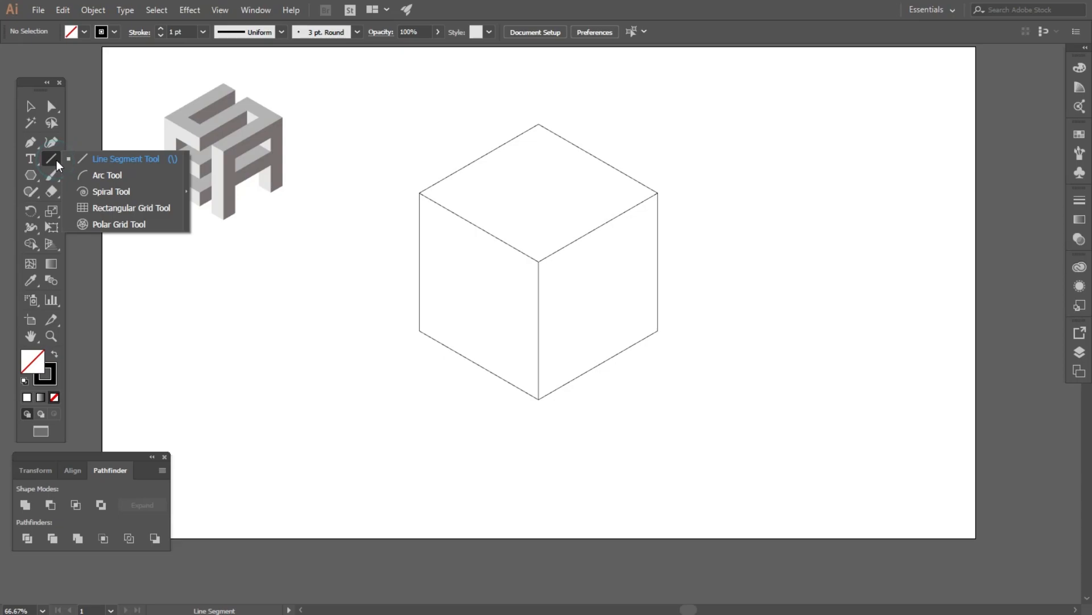
click(94, 207)
click(356, 215)
drag(555, 131, 392, 119)
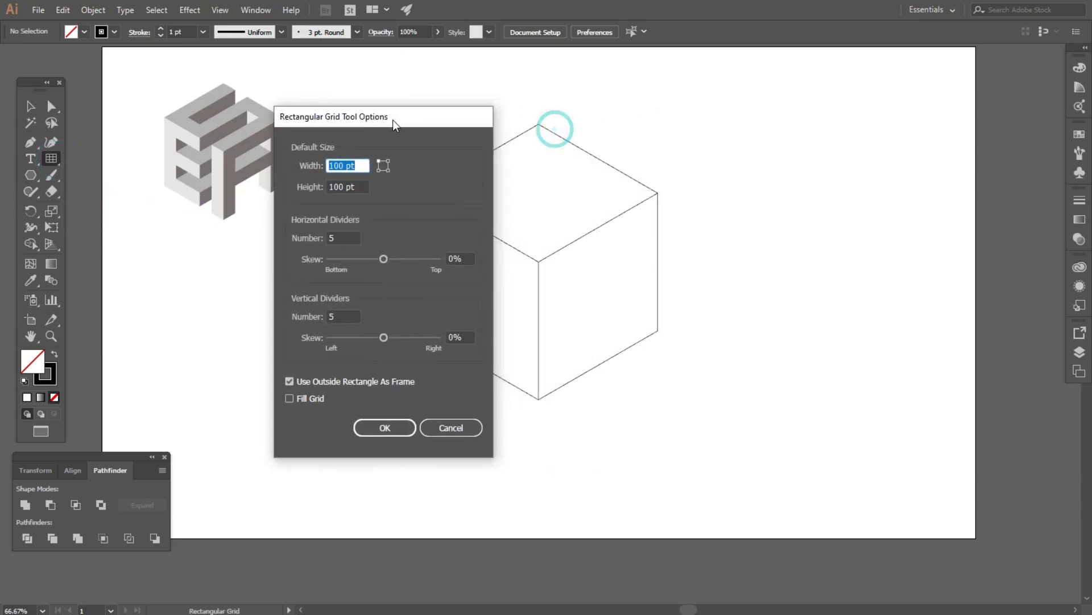
click(347, 239)
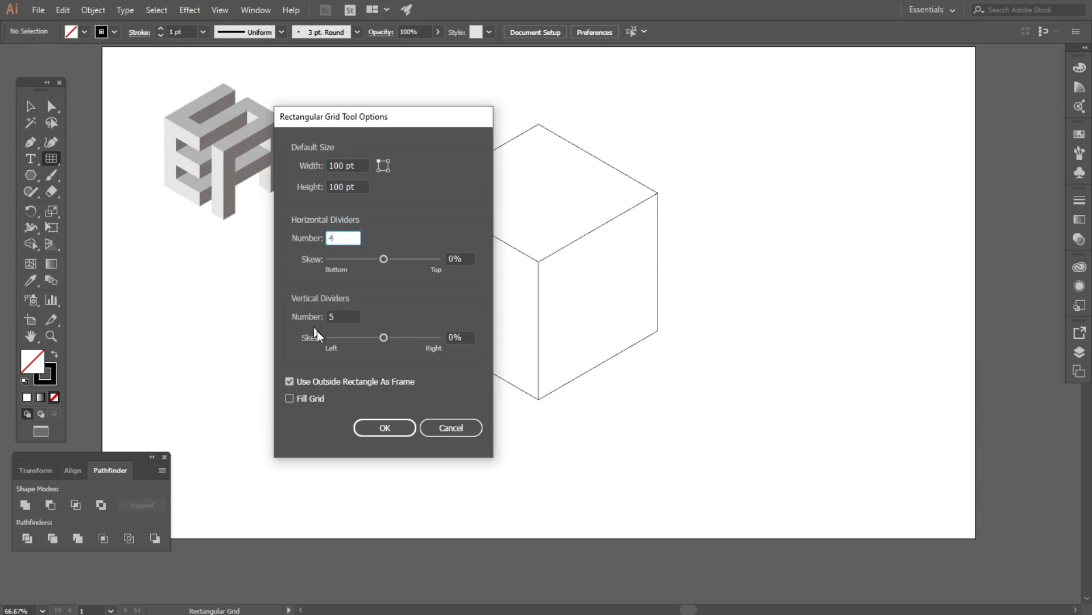
click(329, 314)
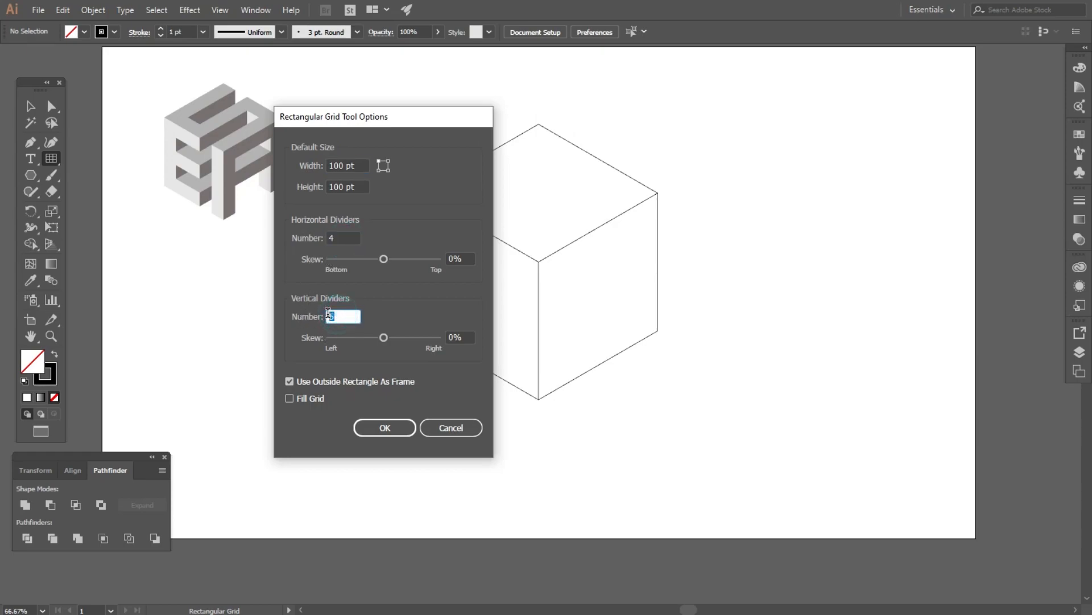
click(379, 431)
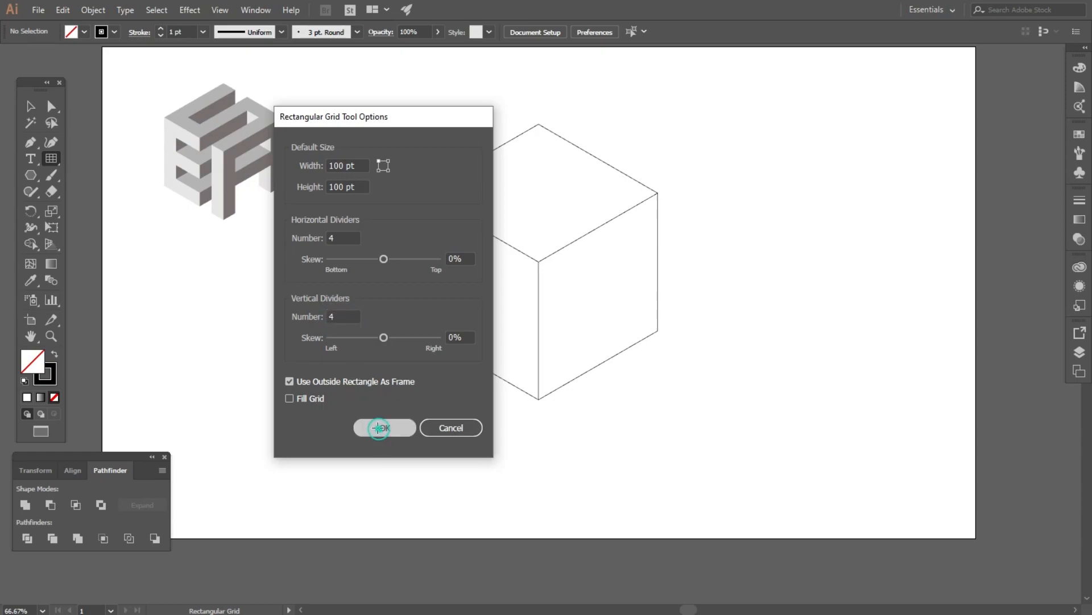
Move the grid onto the cube's left face and stretch it to 261.92 × 453.66 pt to span the face's full extent.
click(31, 106)
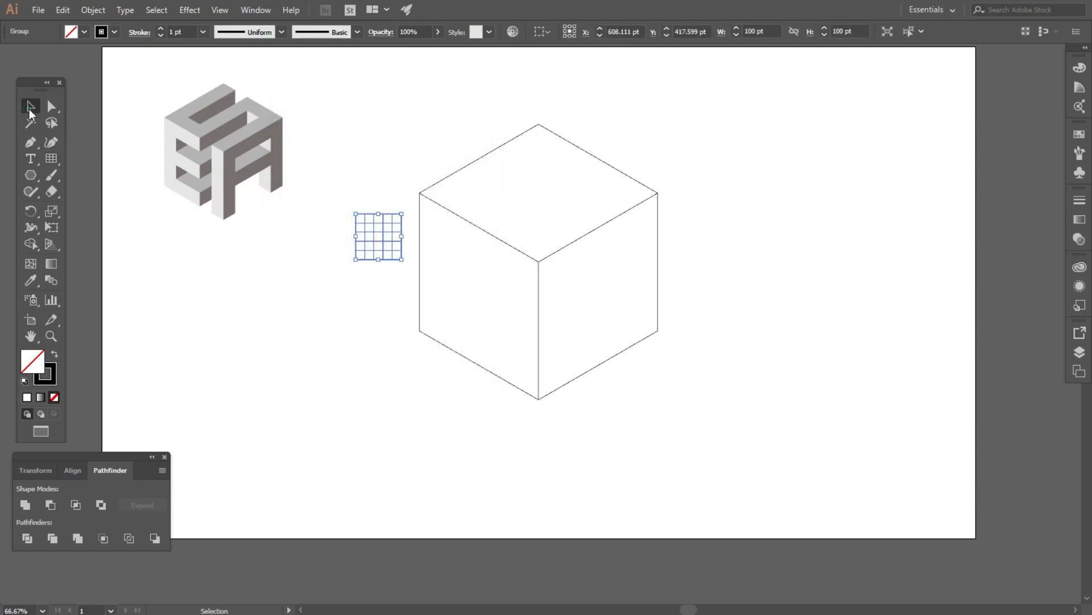
scroll(388, 236, up, 2)
click(345, 406)
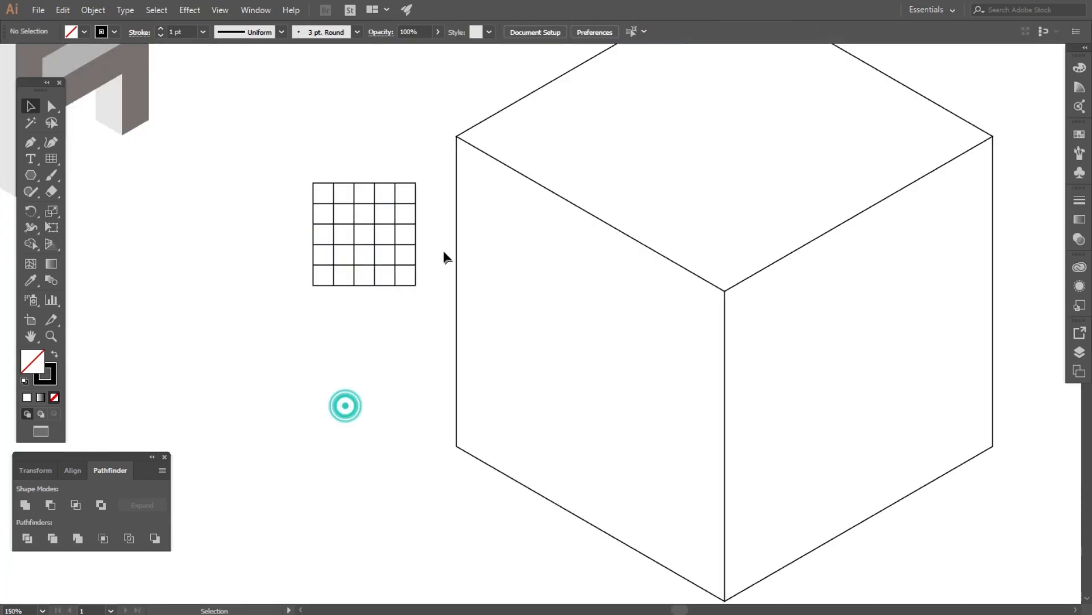
drag(415, 236, 724, 363)
scroll(514, 205, down, 2)
drag(544, 270, 550, 374)
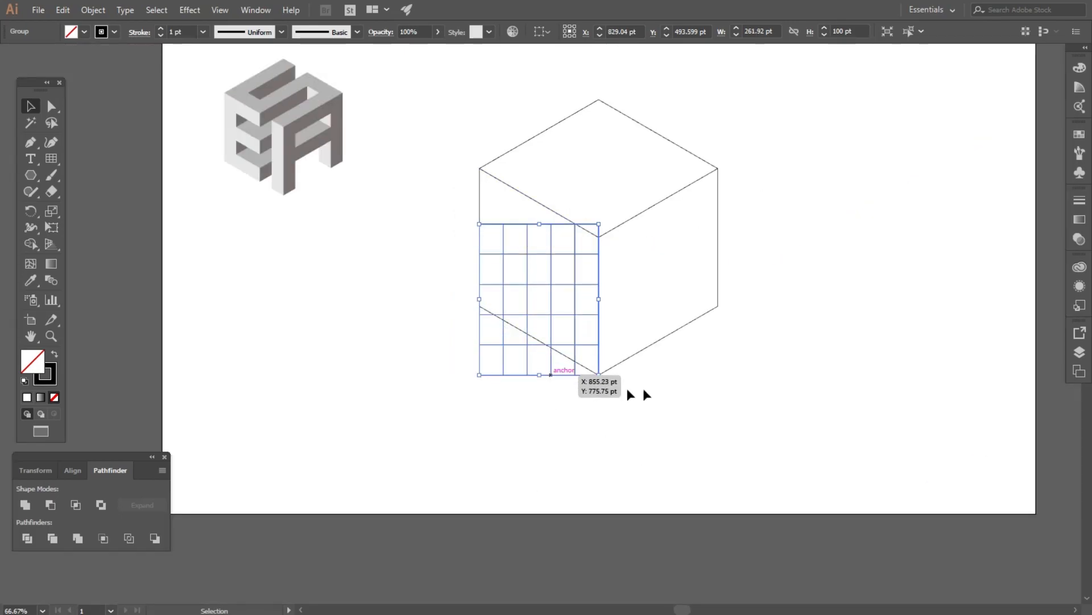
scroll(550, 222, up, 2)
drag(521, 231, 520, 107)
scroll(521, 107, down, 1)
scroll(613, 414, up, 3)
scroll(532, 423, down, 3)
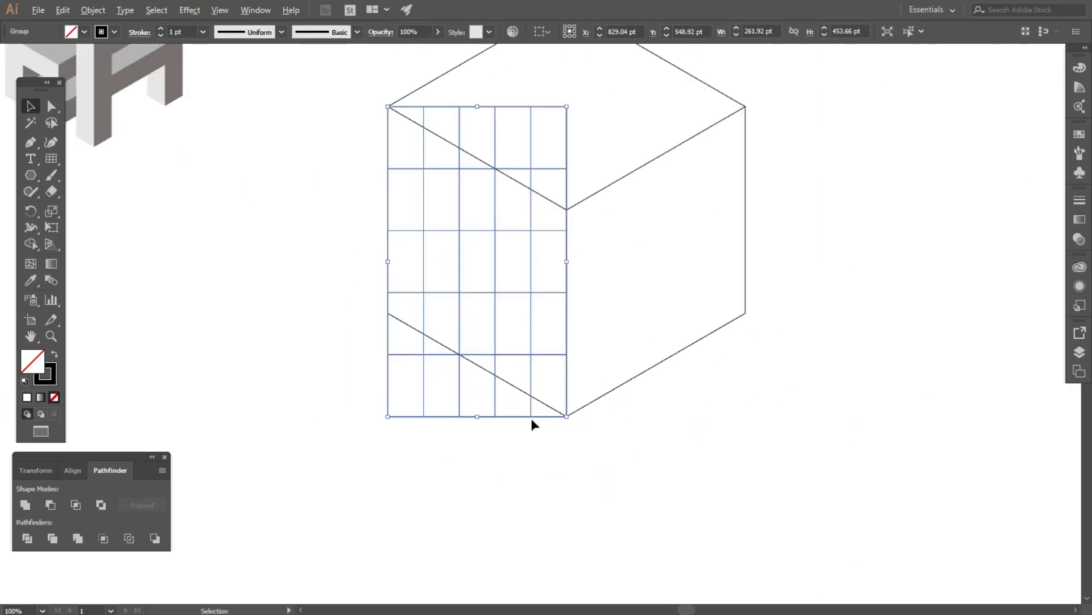
Distort the grid with Free Transform so its corners match the four corners of the cube's left face.
click(56, 226)
click(86, 189)
drag(568, 107, 567, 210)
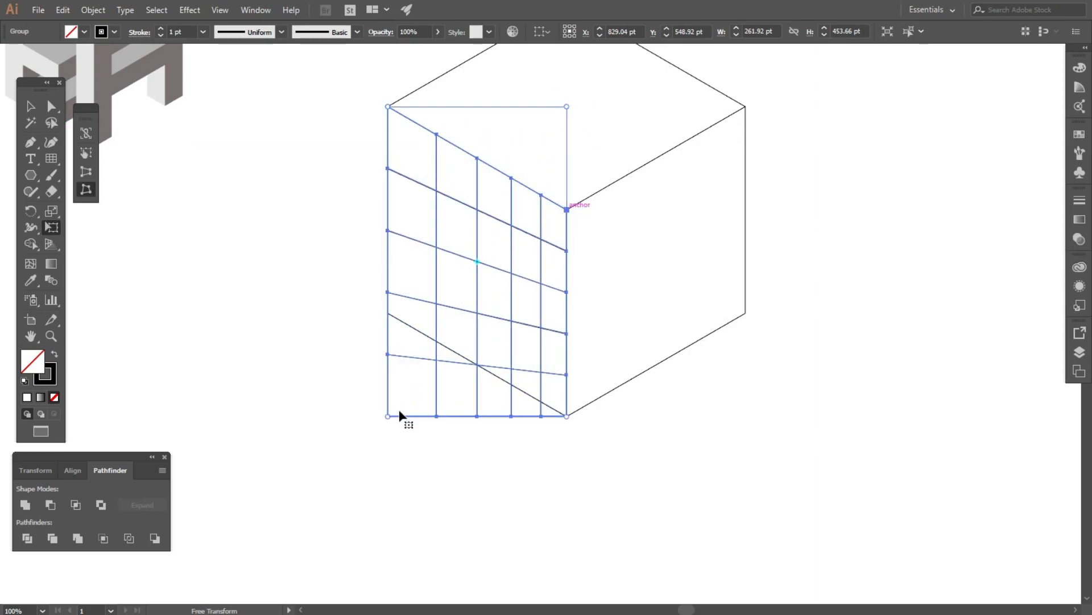
drag(388, 417, 389, 314)
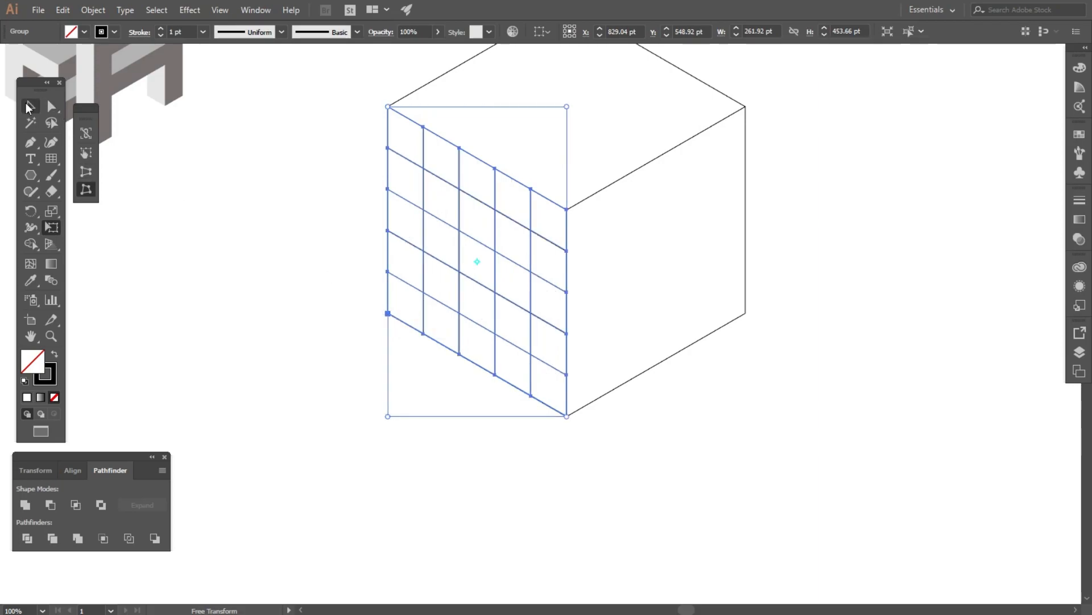
click(27, 109)
click(272, 231)
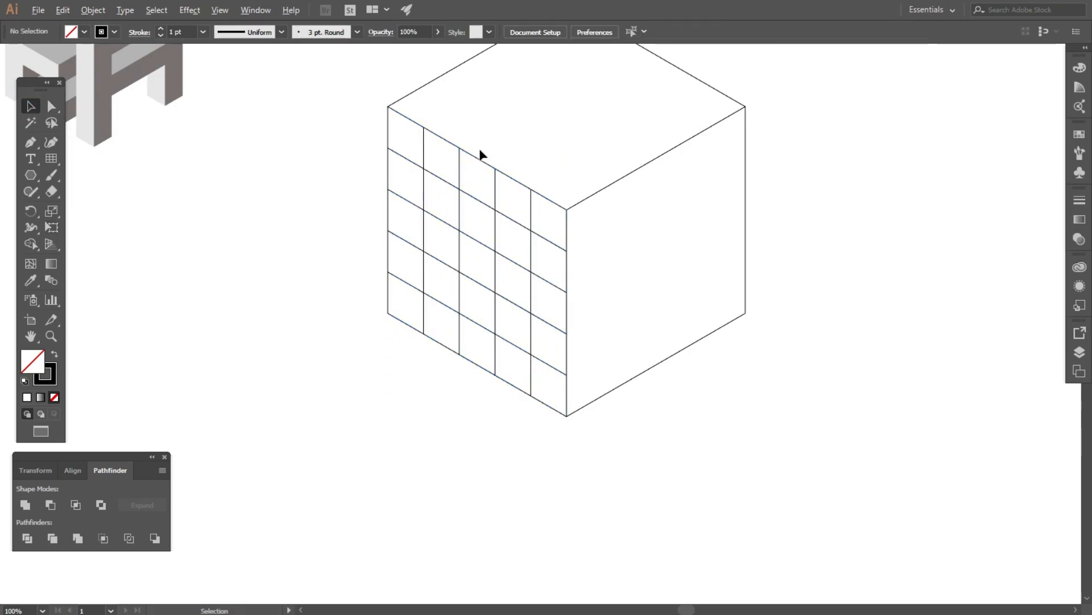
Create a copy of the left-face grid rotated by 120°.
scroll(480, 148, up, 1)
click(481, 227)
right_click(481, 228)
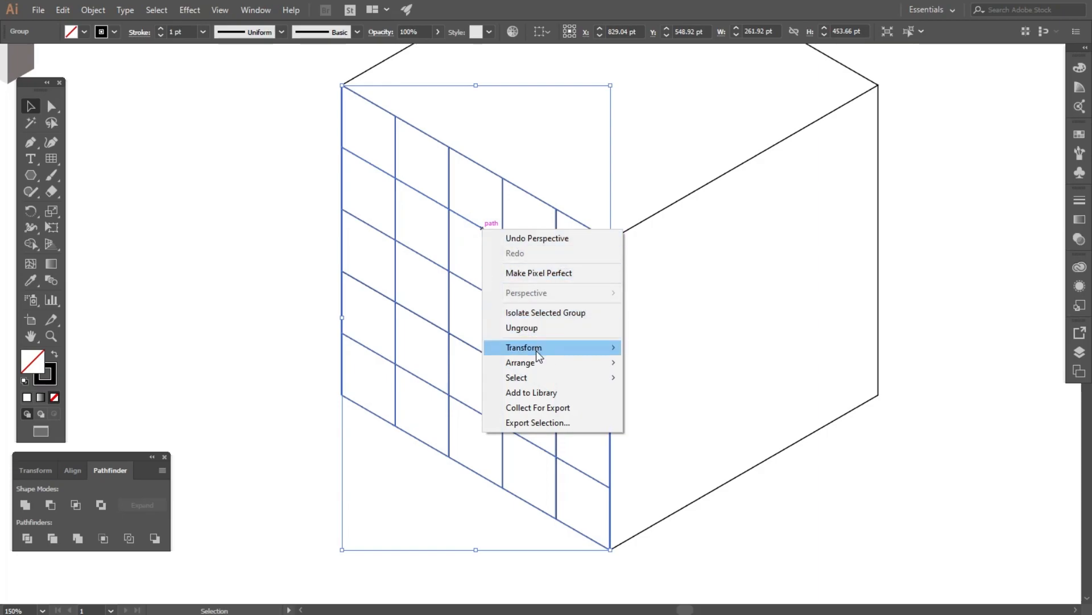
mouse_move(537, 353)
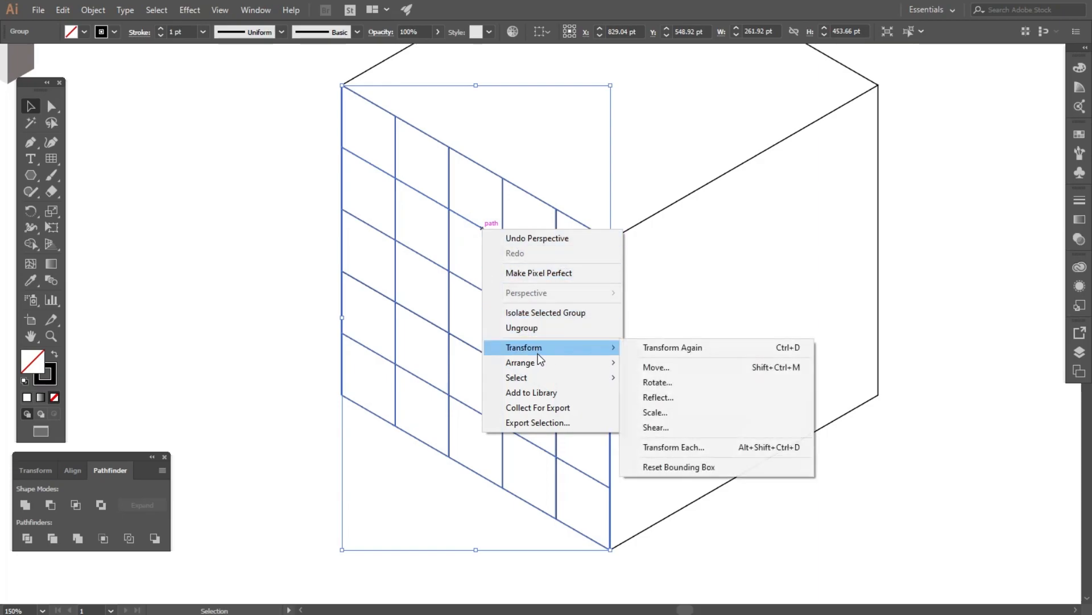
click(673, 384)
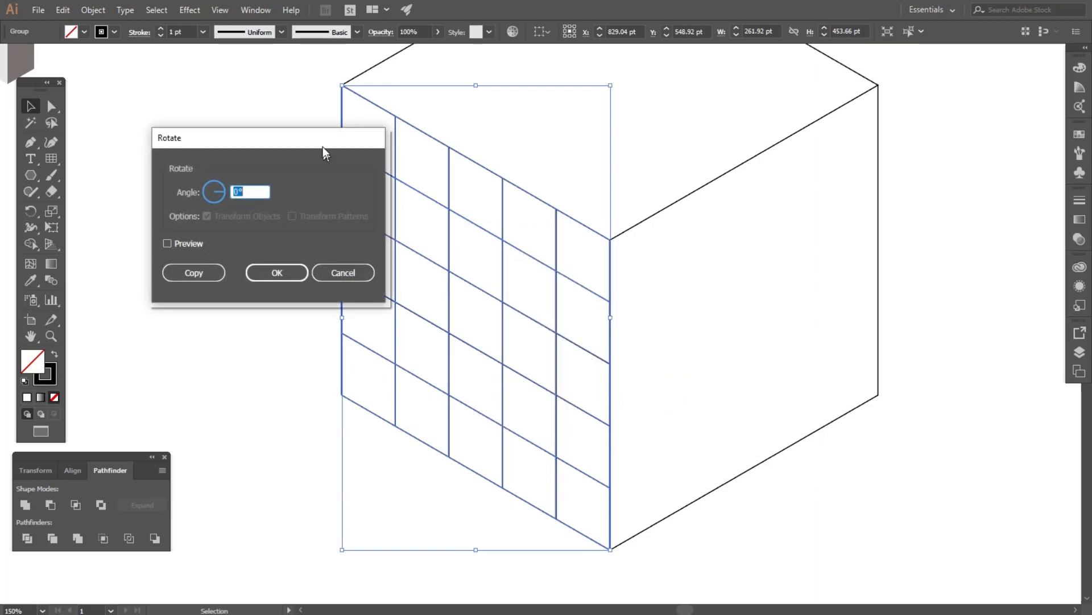
text(12)
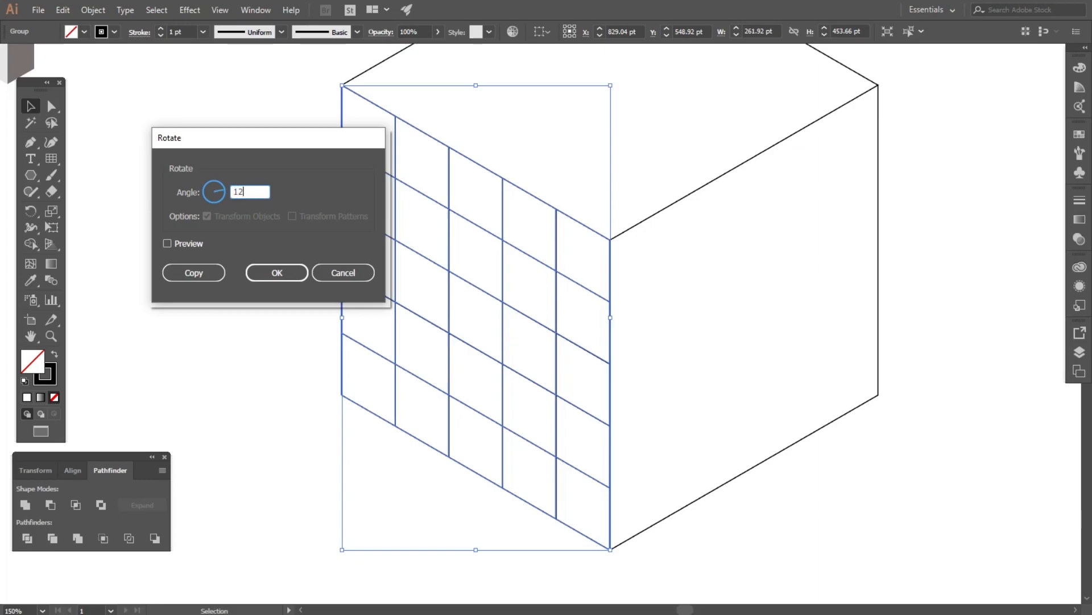
click(192, 273)
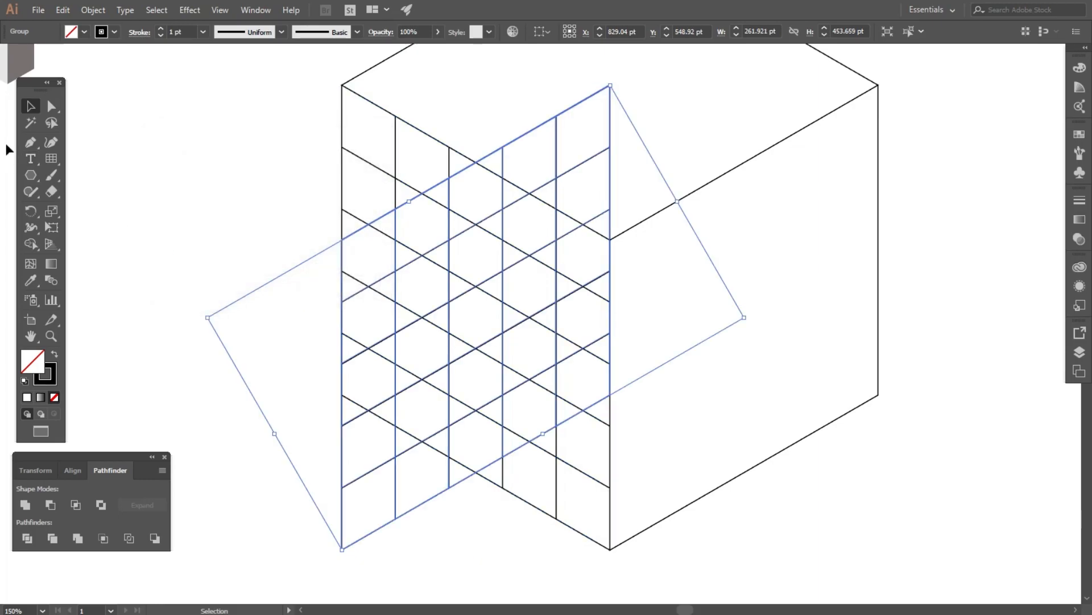
Move the rotated grid copy onto the cube's right face, aligned with its edges.
click(173, 219)
key(ctrl+minus)
drag(451, 182, 633, 186)
click(770, 210)
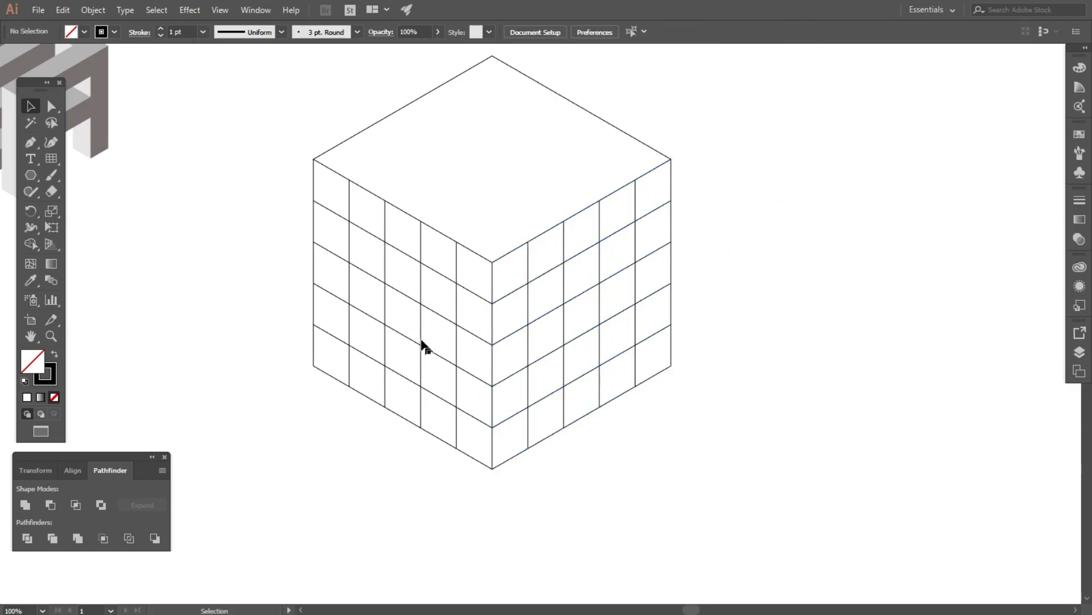
Copy the left-face grid and paste the duplicate in front at the same position.
click(384, 281)
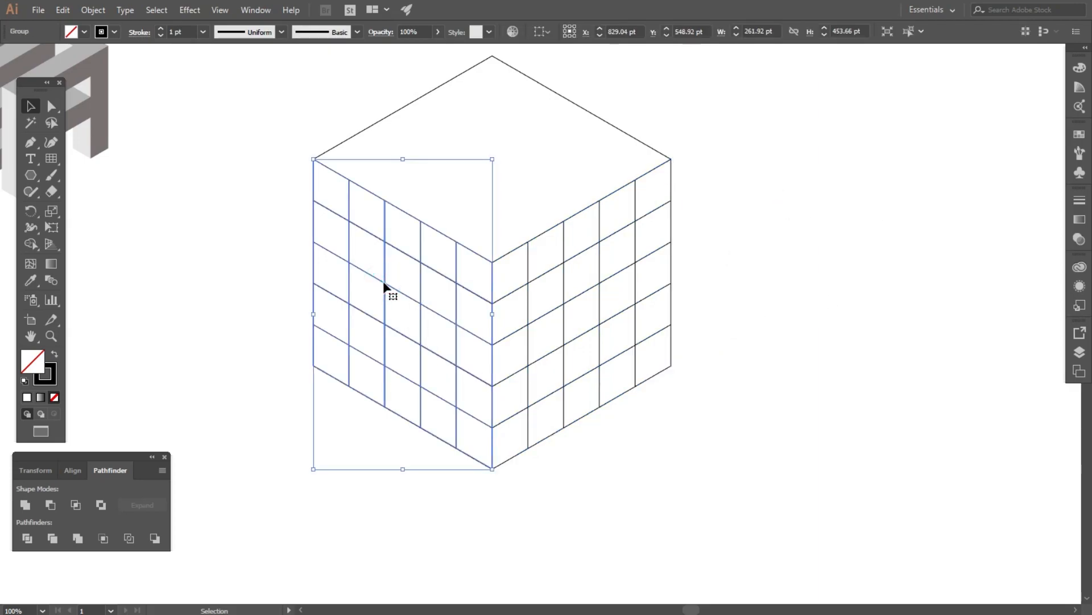
click(59, 10)
click(83, 76)
click(61, 10)
click(94, 105)
click(247, 299)
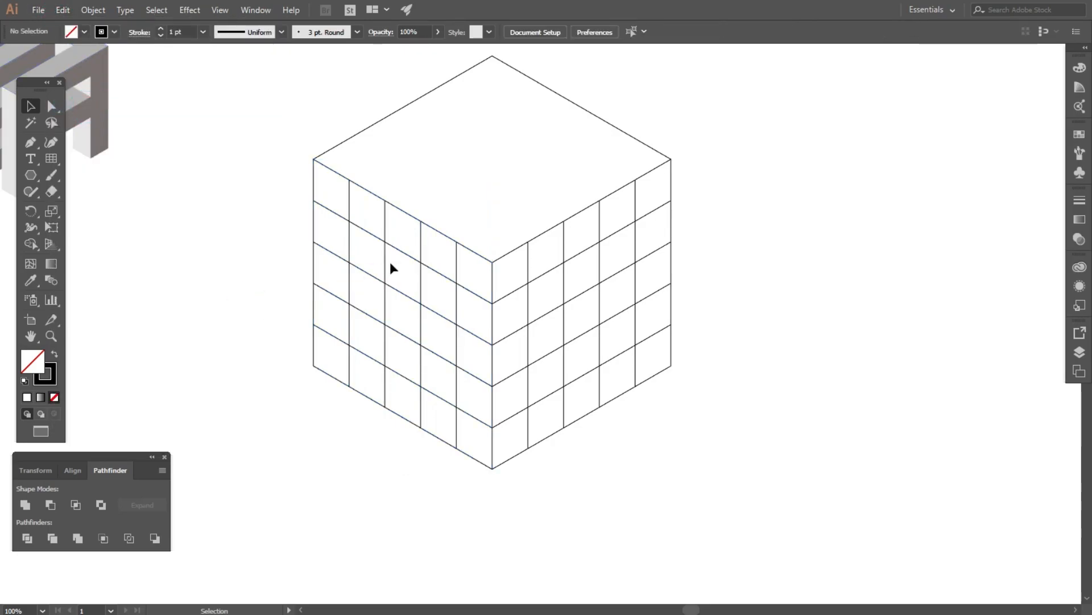
Move the duplicate grid off the left face and place it over the cube's top face.
drag(402, 258, 830, 182)
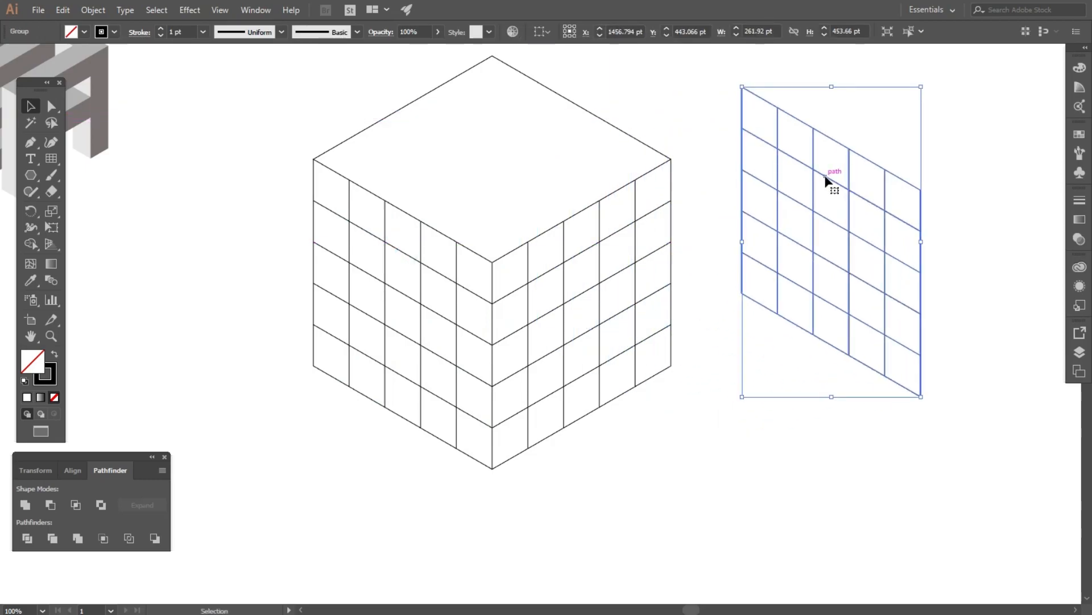
scroll(629, 244, down, 3)
scroll(554, 152, up, 3)
drag(810, 276, 459, 161)
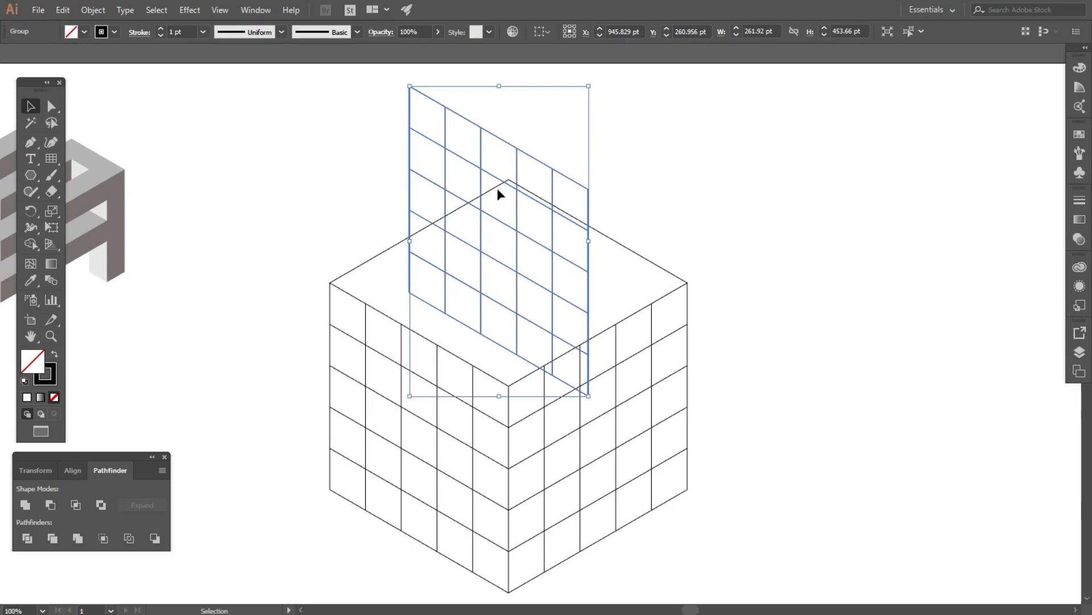
Rotate the duplicate grid by 240°, previewing it, to match the orientation of the cube's top face.
right_click(499, 192)
mouse_move(515, 307)
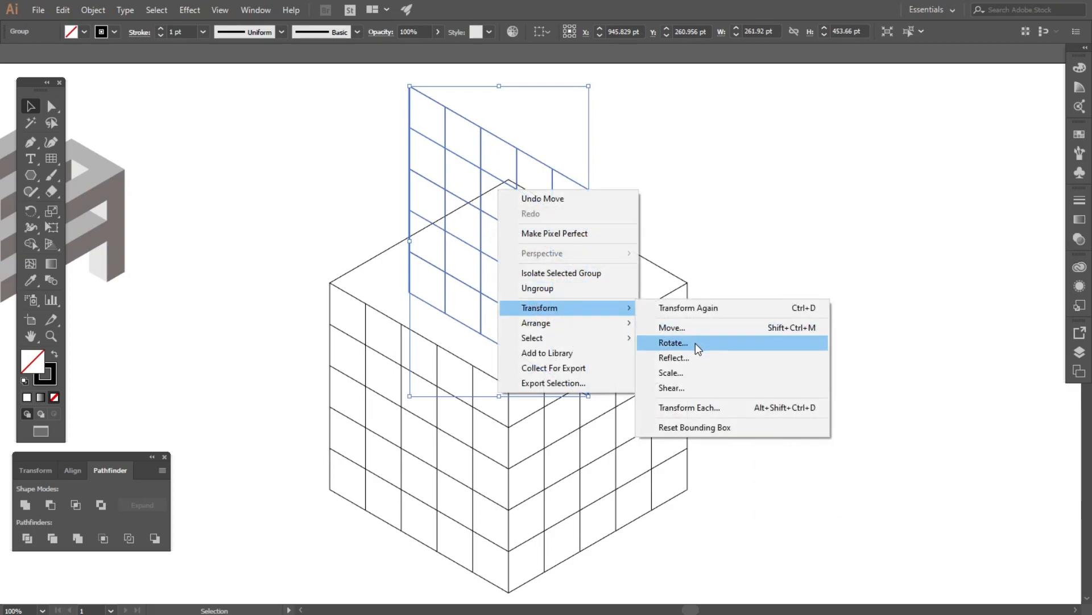
click(695, 343)
click(191, 244)
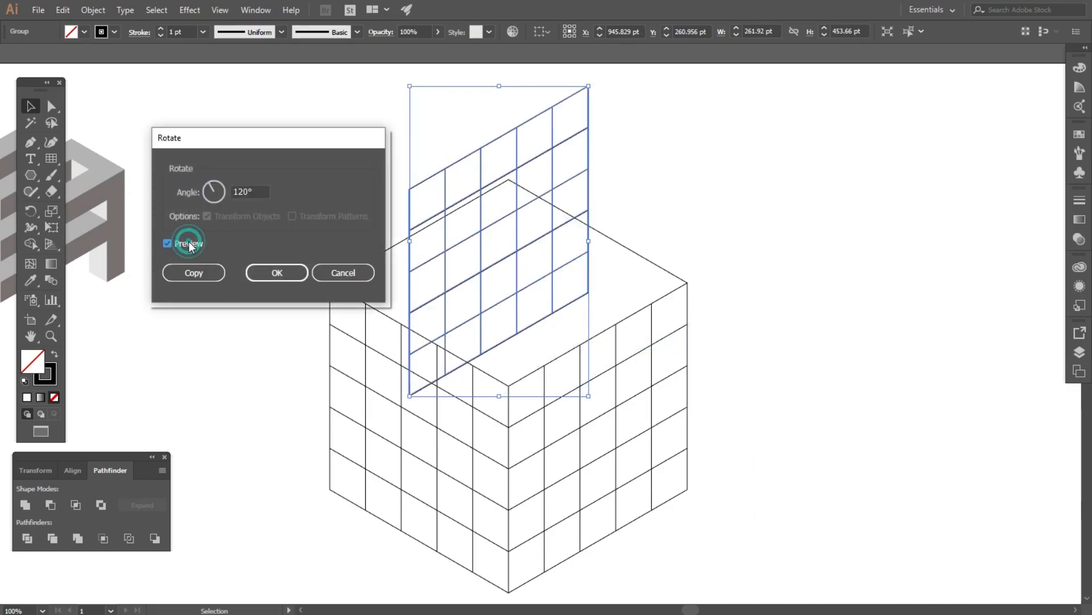
scroll(255, 192, up, 2)
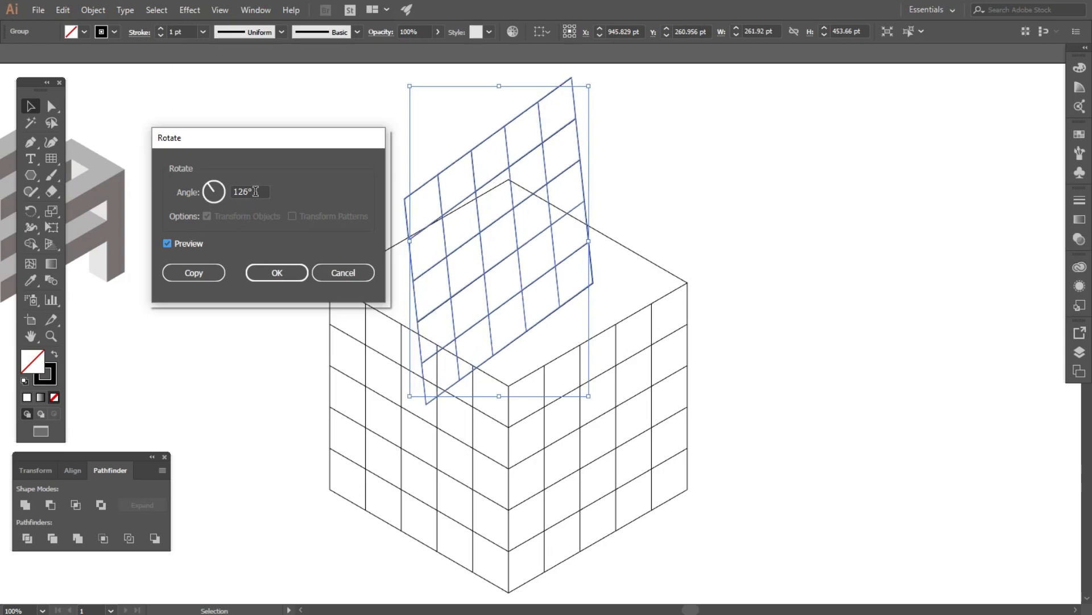
scroll(256, 191, up, 13)
scroll(255, 192, up, 14)
scroll(255, 191, up, 9)
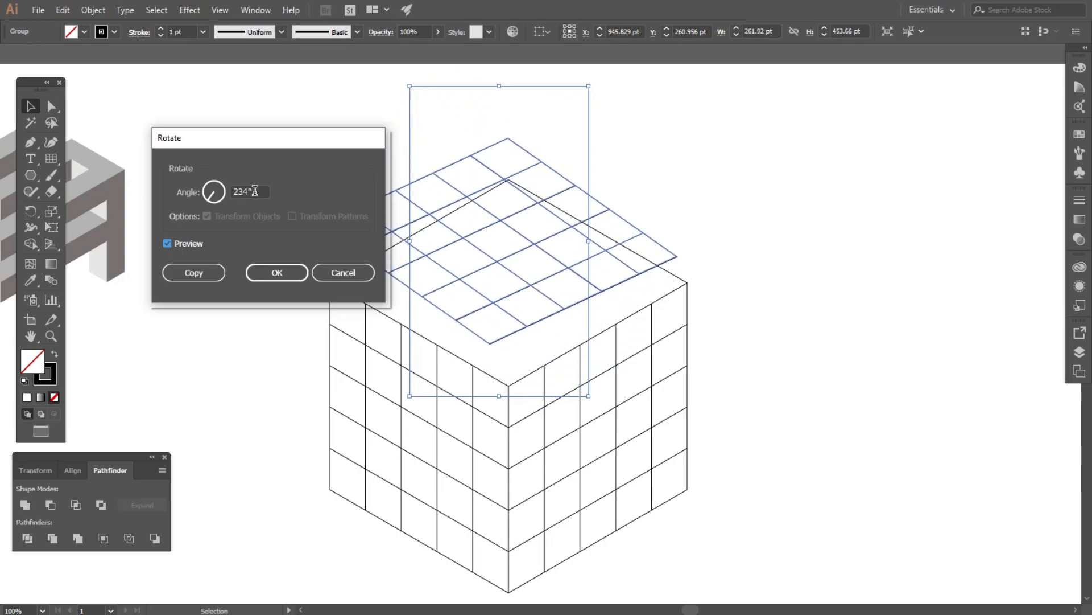
scroll(255, 192, up, 3)
scroll(255, 192, down, 1)
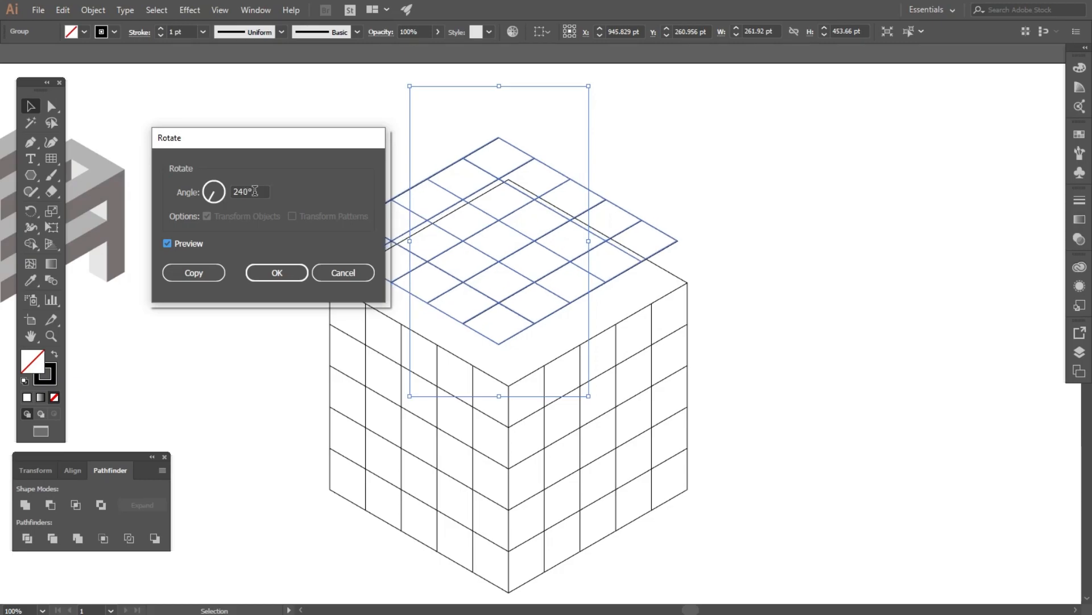
click(274, 274)
Snap the rotated grid onto the cube's top face, aligned with its corners.
click(255, 325)
drag(360, 226, 370, 268)
click(262, 268)
click(271, 258)
scroll(400, 192, down, 1)
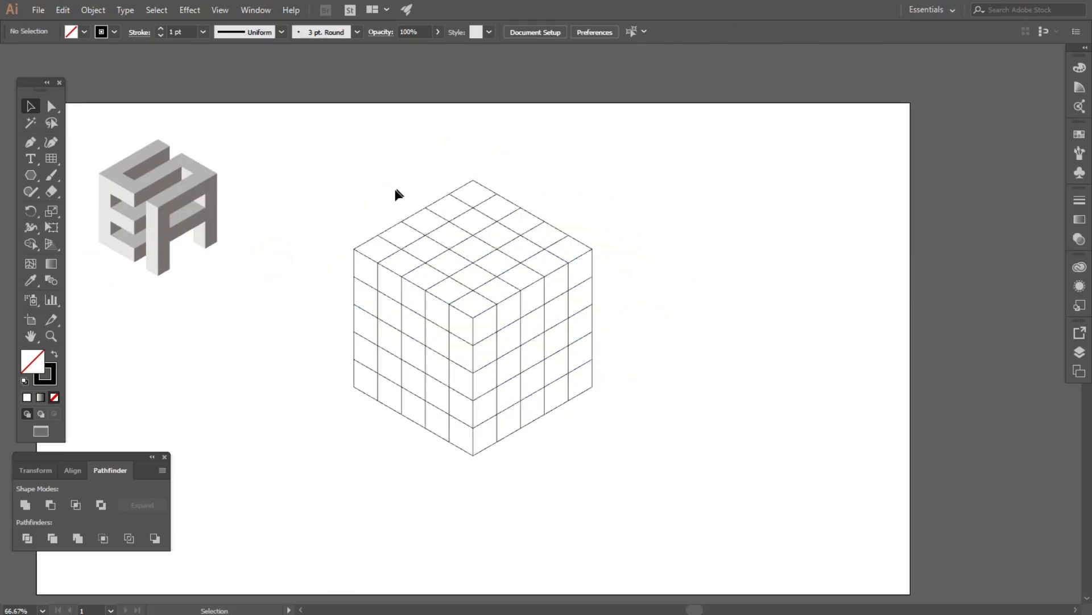
Give the whole cube grid a black fill without stroke, and merge the top-face cells into an S with the Shape Builder.
drag(314, 210, 667, 492)
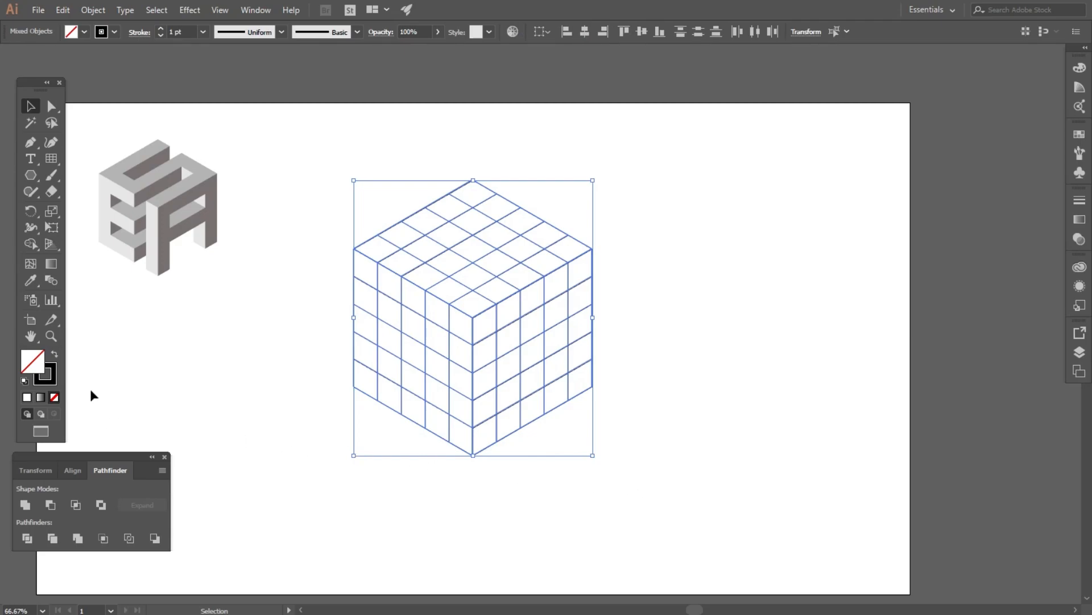
click(54, 355)
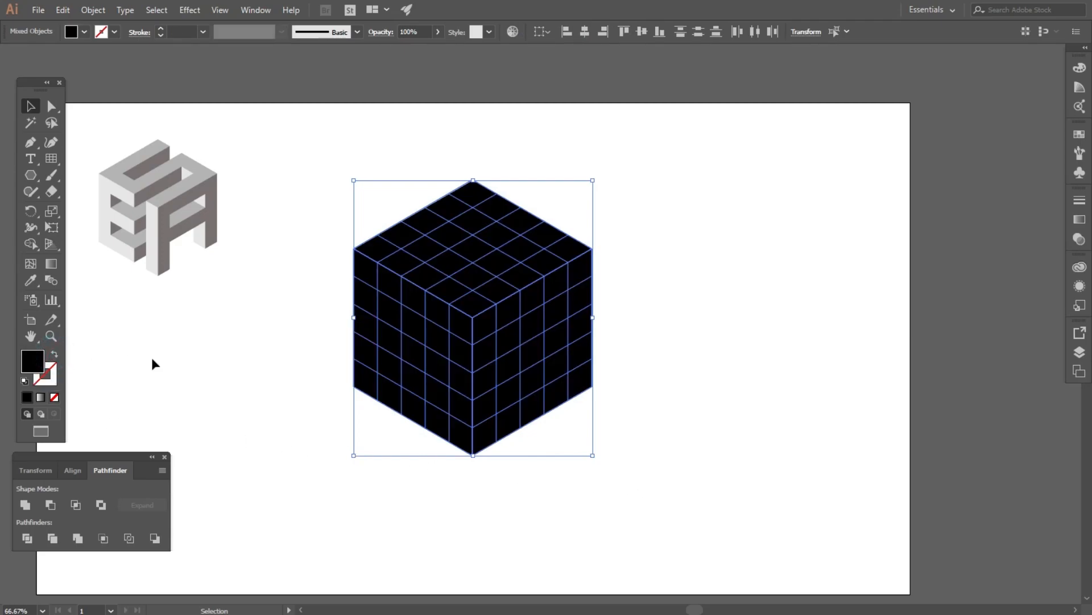
scroll(392, 265, up, 4)
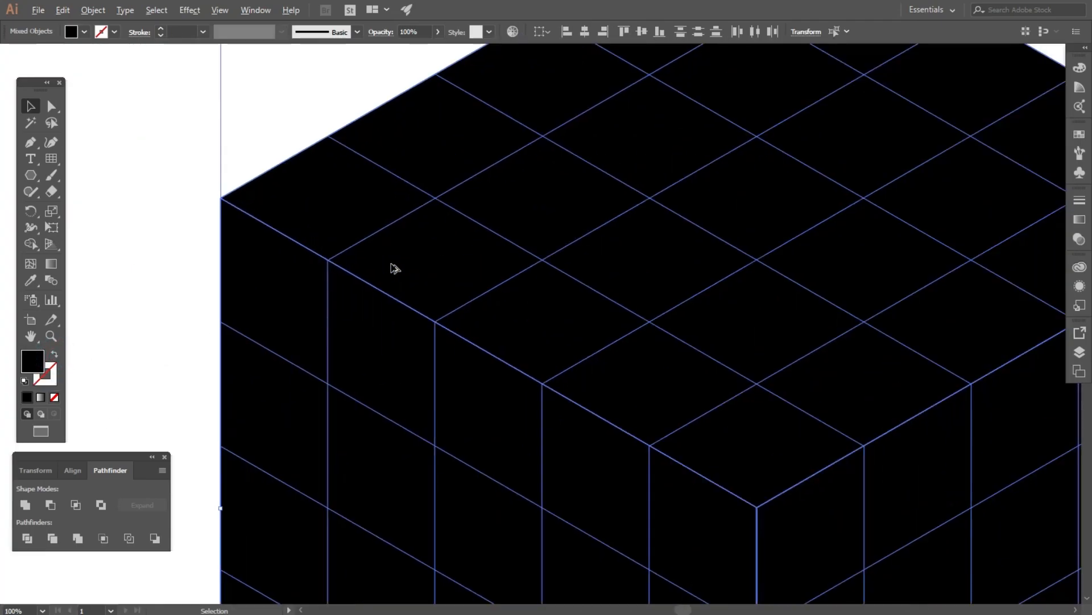
scroll(393, 266, down, 2)
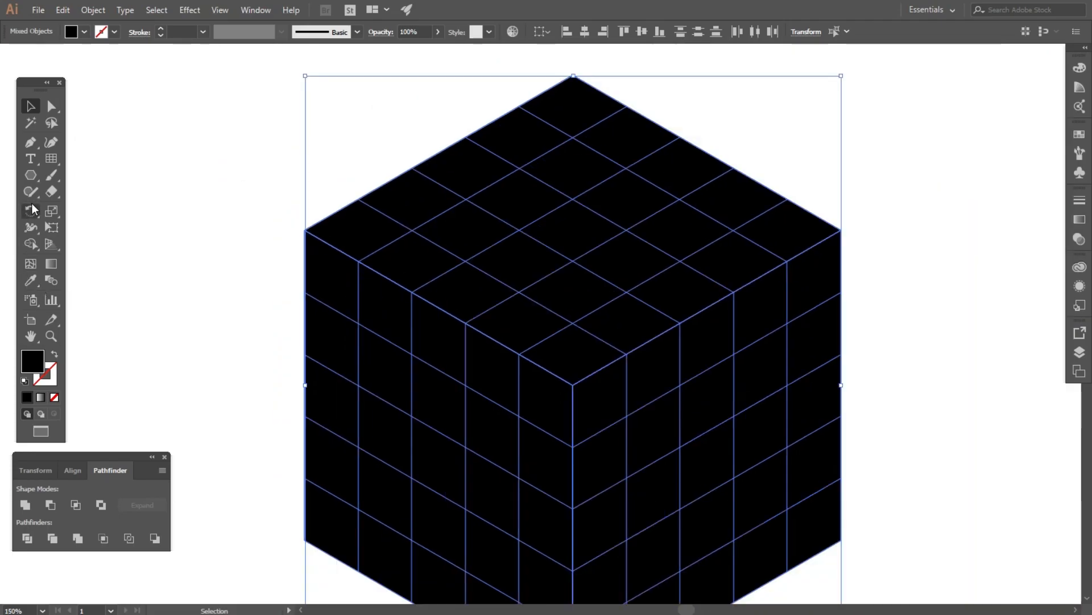
click(30, 243)
scroll(479, 272, down, 1)
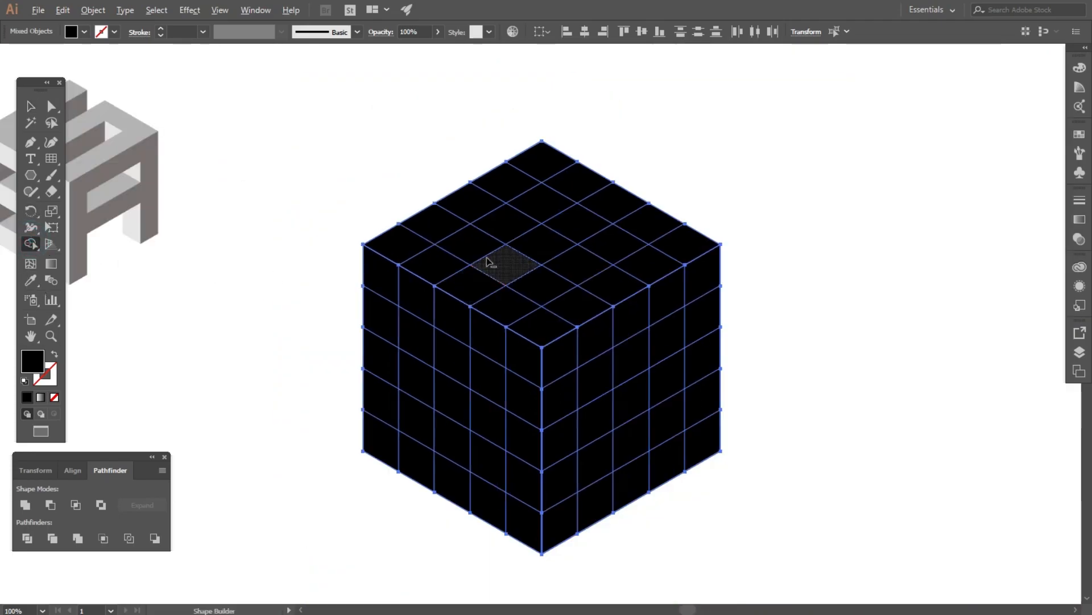
scroll(539, 212, down, 1)
mouse_move(539, 187)
mouse_down()
mouse_move(541, 178)
mouse_move(455, 231)
mouse_move(488, 260)
mouse_move(581, 212)
mouse_move(626, 225)
mouse_move(631, 239)
mouse_move(547, 289)
mouse_up()
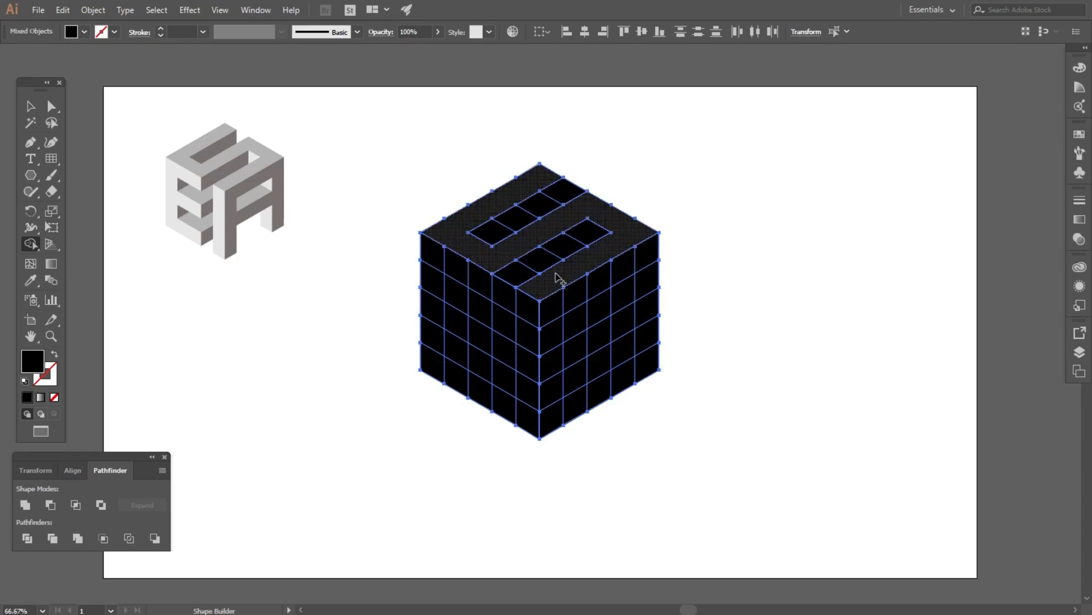
Merge the right-face cells into a letter A, joining its outer frame and crossbar with the Shape Builder.
scroll(565, 325, up, 1)
scroll(565, 325, down, 1)
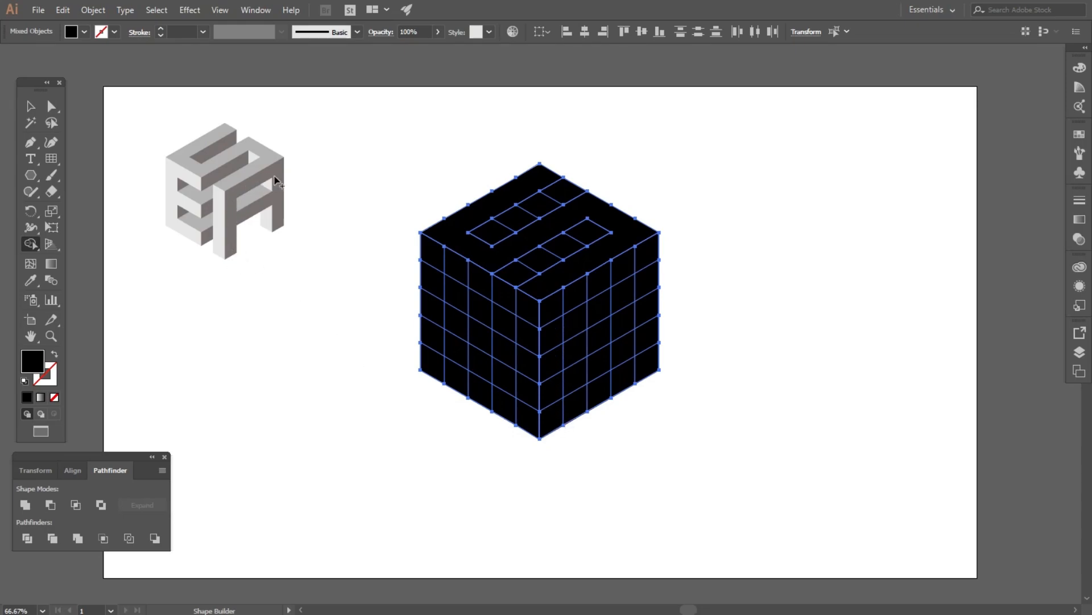
mouse_move(556, 415)
mouse_down()
mouse_move(545, 313)
mouse_move(644, 256)
mouse_move(656, 372)
mouse_up()
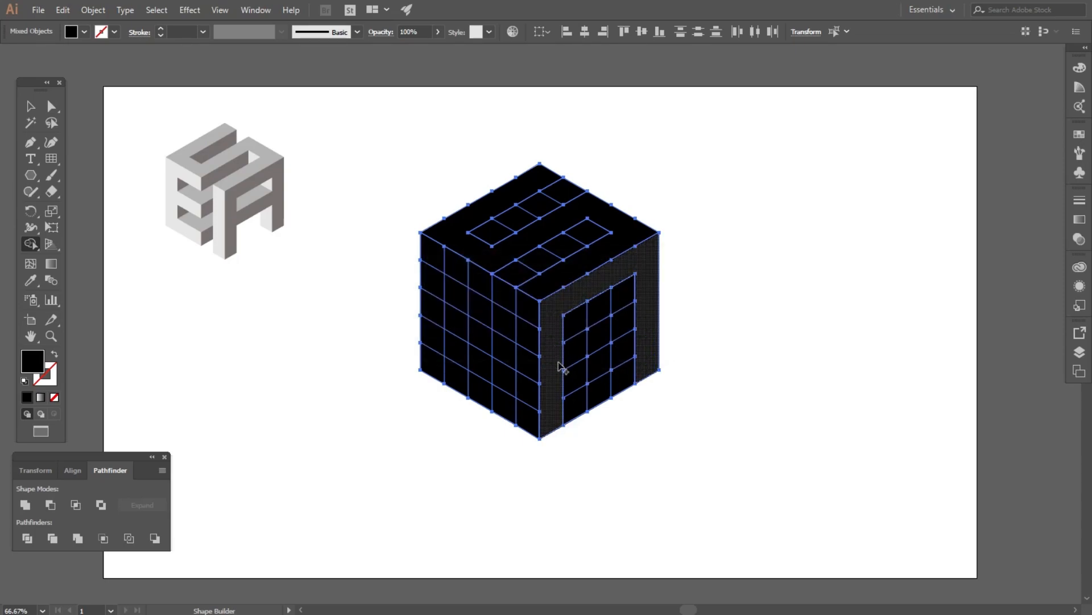
mouse_move(560, 367)
mouse_down()
mouse_move(636, 333)
mouse_move(643, 343)
mouse_up()
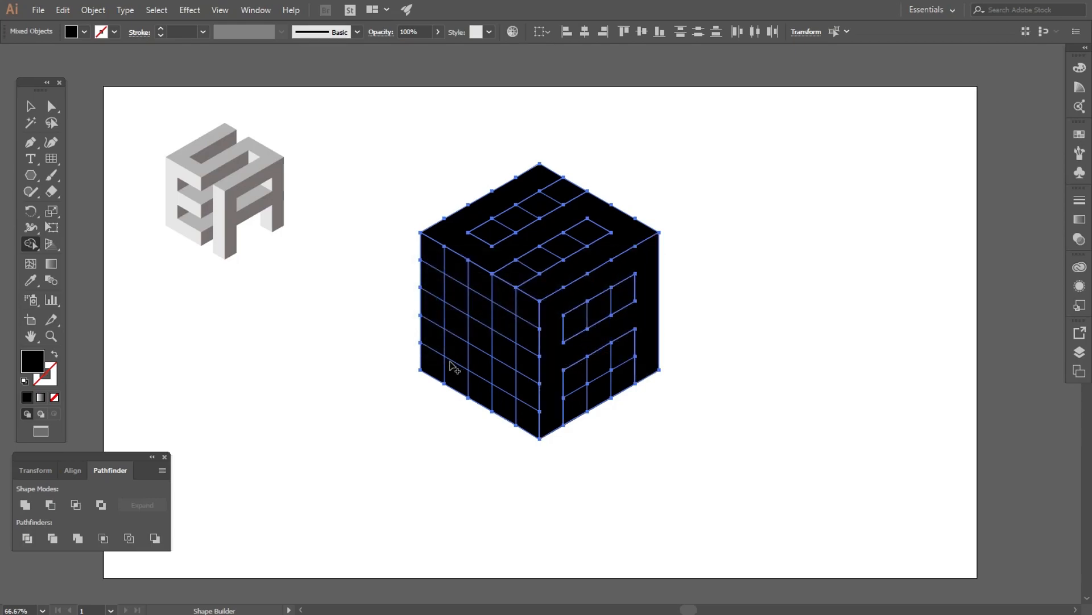
Merge the left-face cells into a letter E, and unite the column at the cube's front edge into one strip.
mouse_move(431, 251)
mouse_down()
mouse_move(439, 364)
mouse_move(488, 406)
mouse_up()
drag(437, 254, 468, 277)
drag(439, 313, 461, 320)
drag(529, 300, 535, 427)
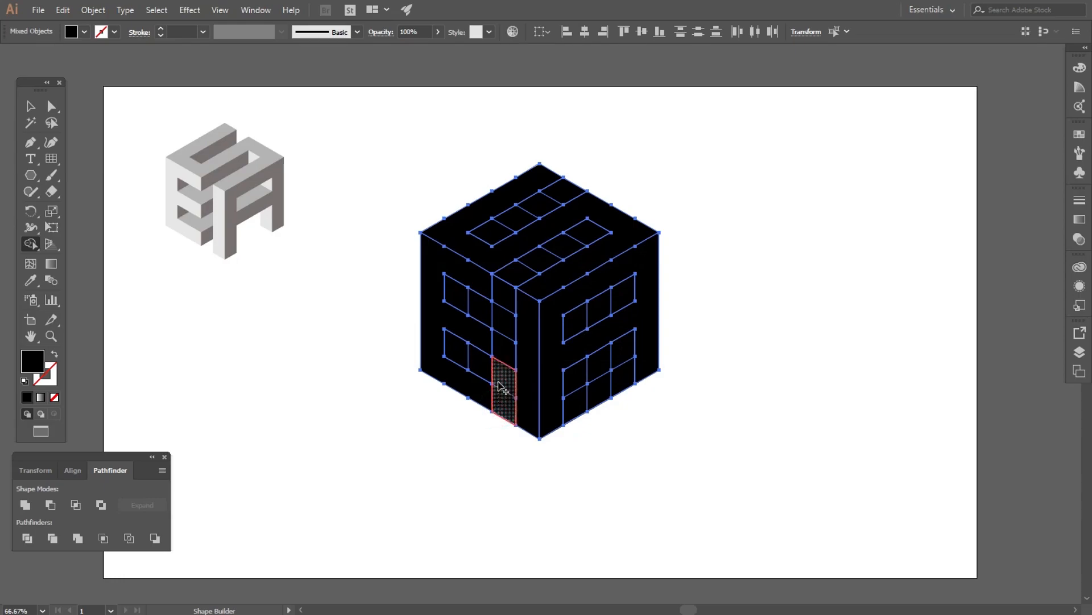
Merge the leftover cells around the E's arms into one area, and those inside each of the S's two gaps.
mouse_move(500, 366)
mouse_down()
mouse_move(500, 301)
mouse_move(503, 323)
mouse_move(457, 297)
mouse_move(464, 357)
mouse_up()
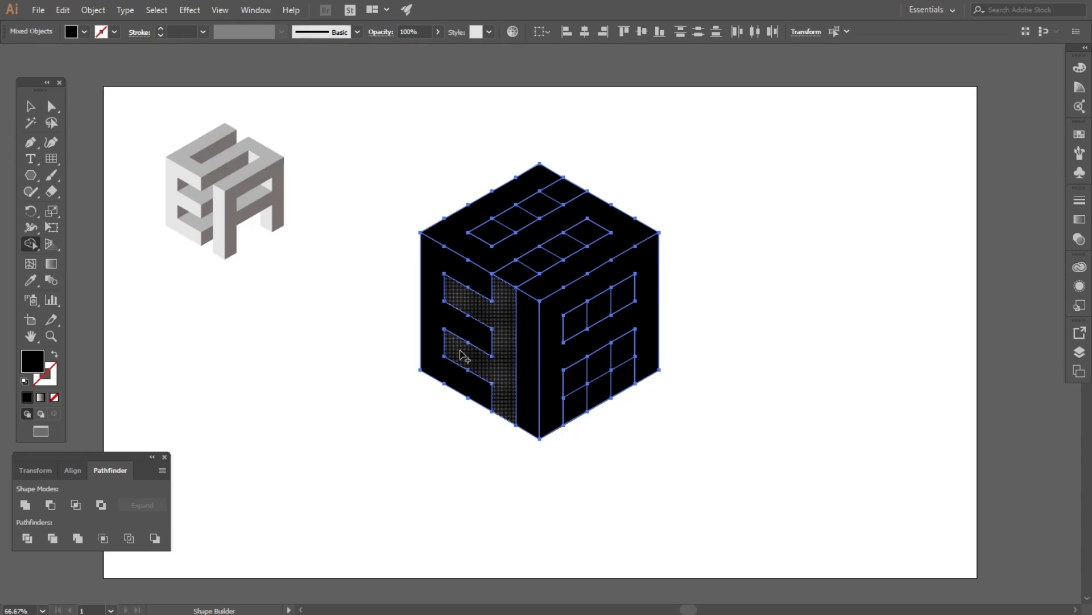
drag(515, 274, 585, 238)
drag(494, 233, 605, 184)
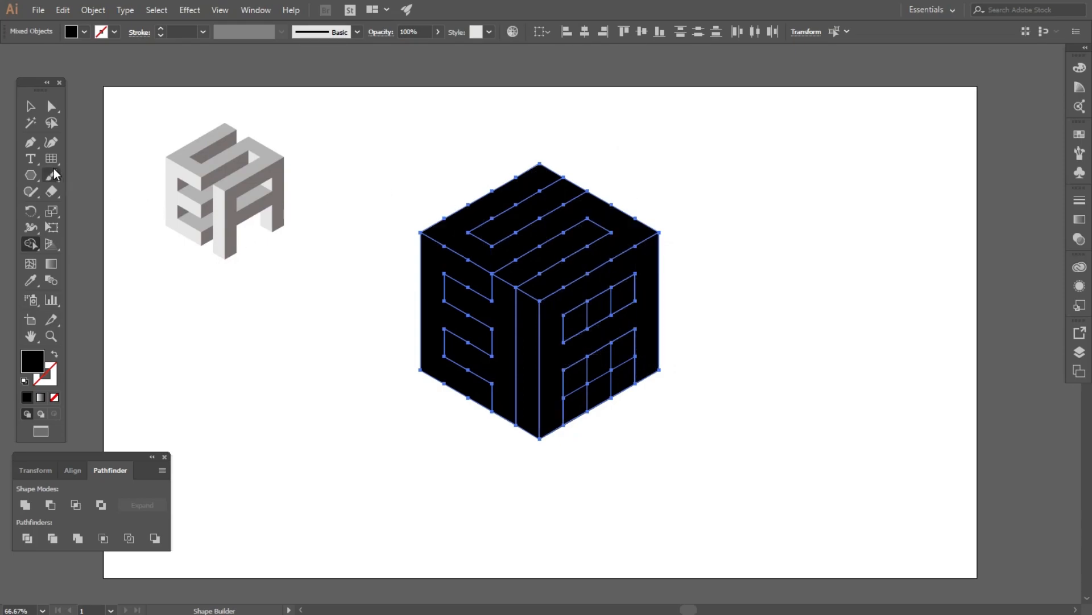
Remove the fill from the entire cube artwork and give it a black 1 pt stroke.
click(30, 105)
click(386, 168)
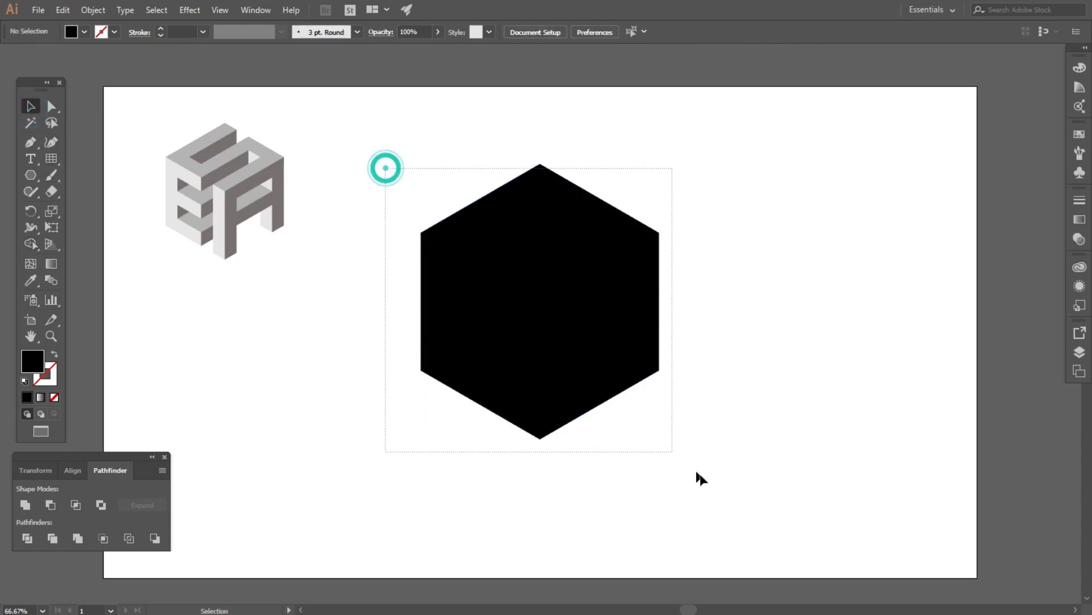
drag(679, 462, 666, 421)
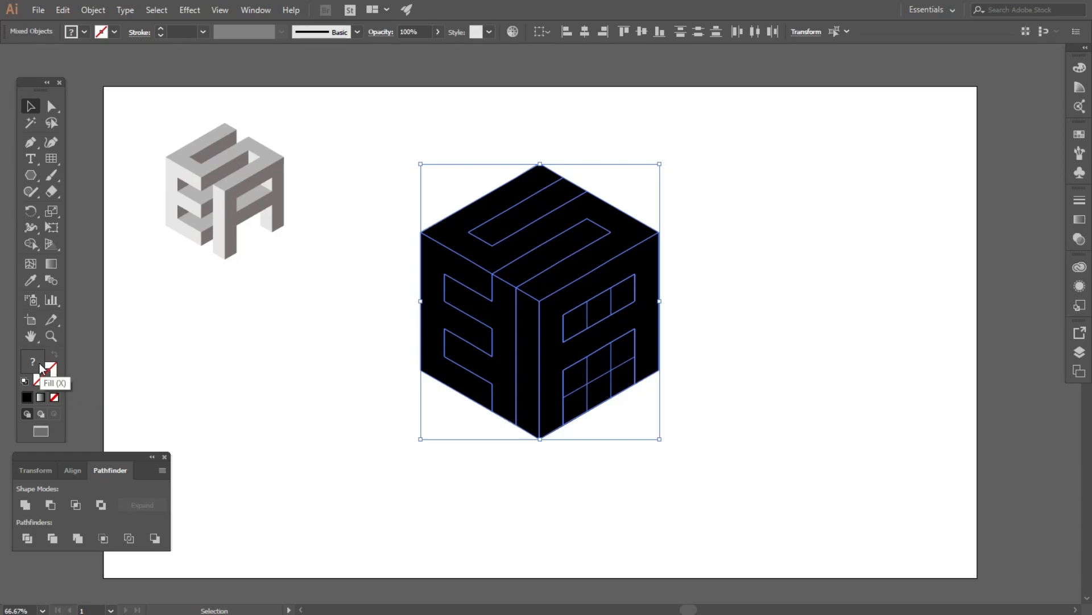
click(54, 397)
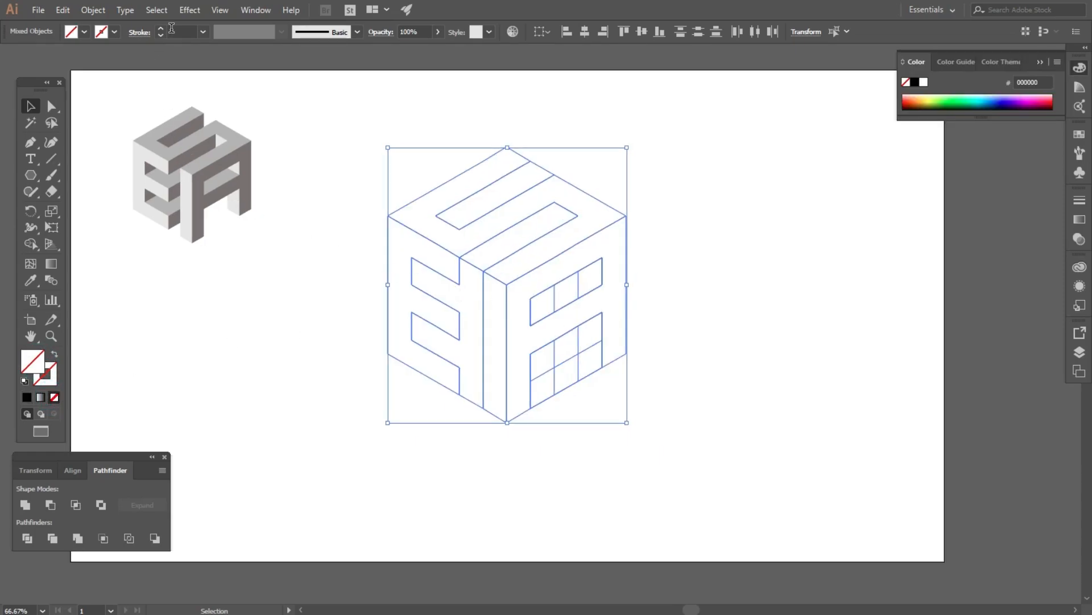
scroll(174, 28, up, 3)
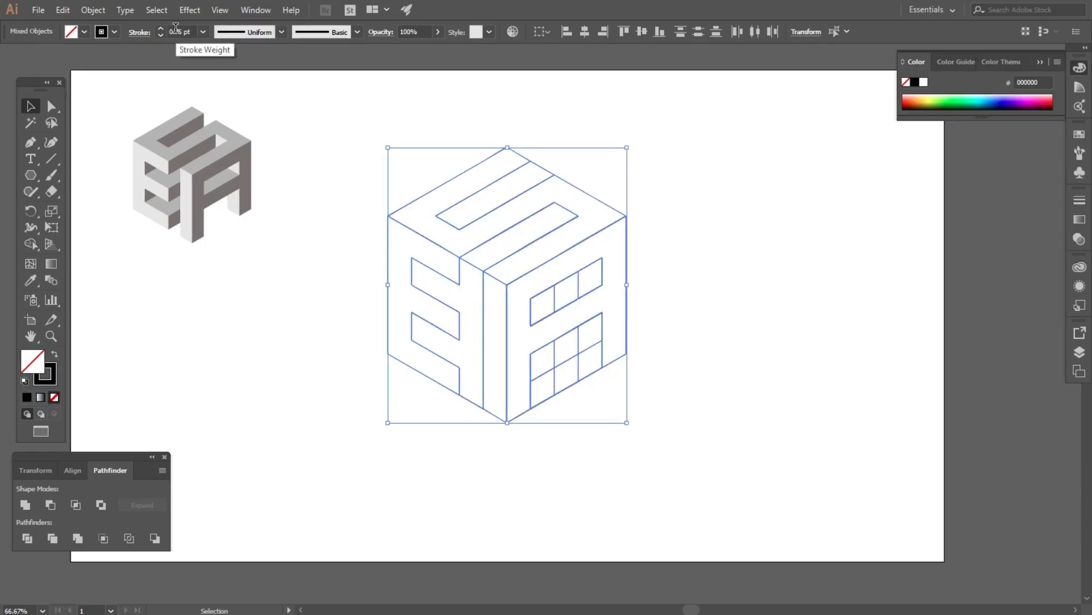
scroll(418, 209, up, 1)
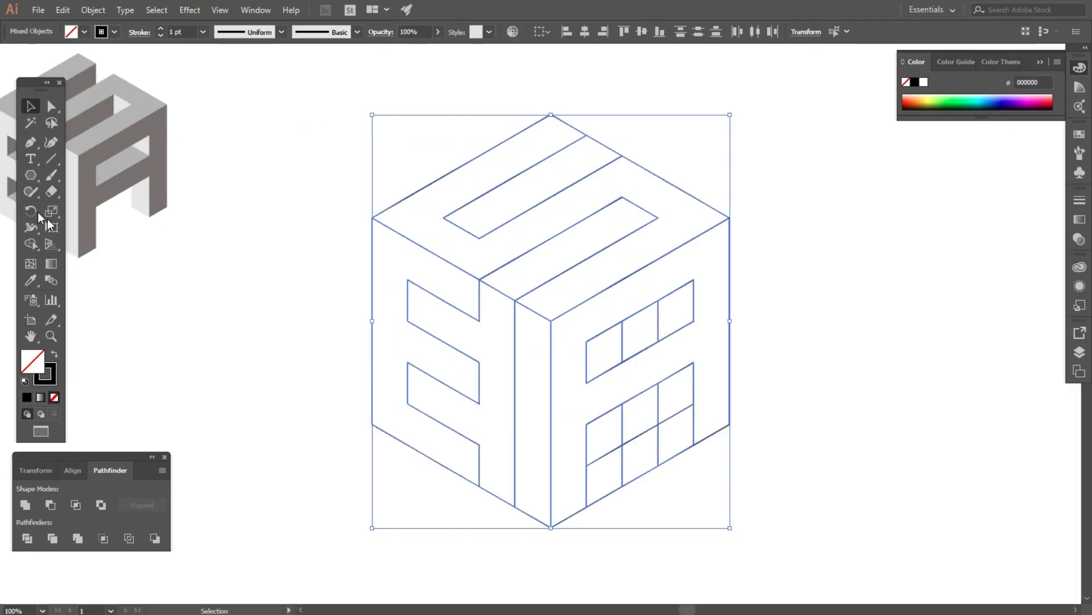
click(206, 290)
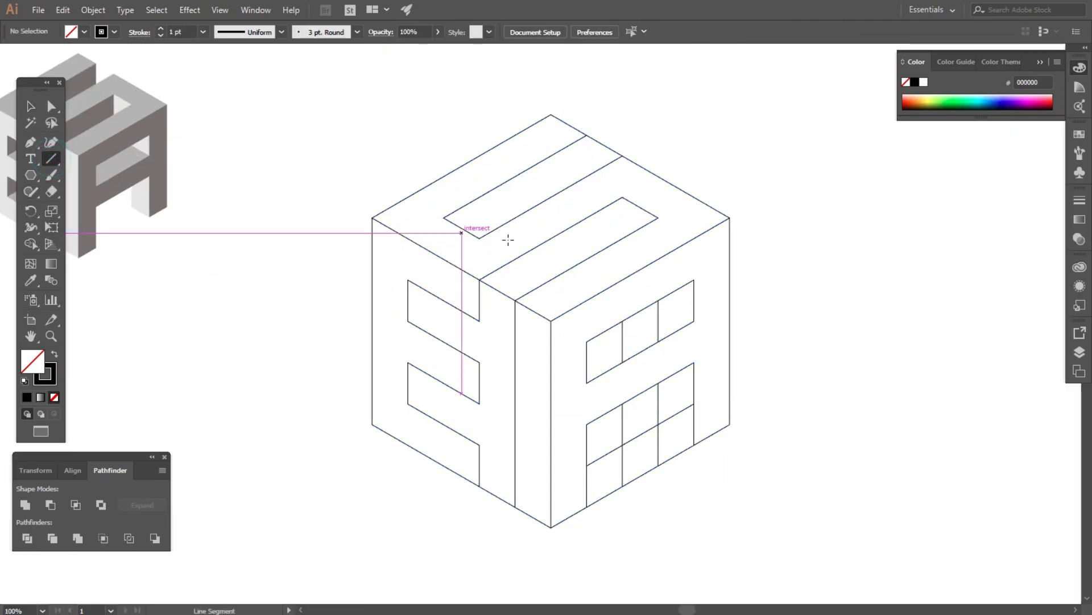
Draw a diagonal line across the E's upper gap and vertical lines about 60.5 pt long inside the S's two gaps.
mouse_move(409, 321)
mouse_down()
mouse_move(469, 299)
mouse_move(480, 279)
mouse_up()
scroll(602, 145, up, 3)
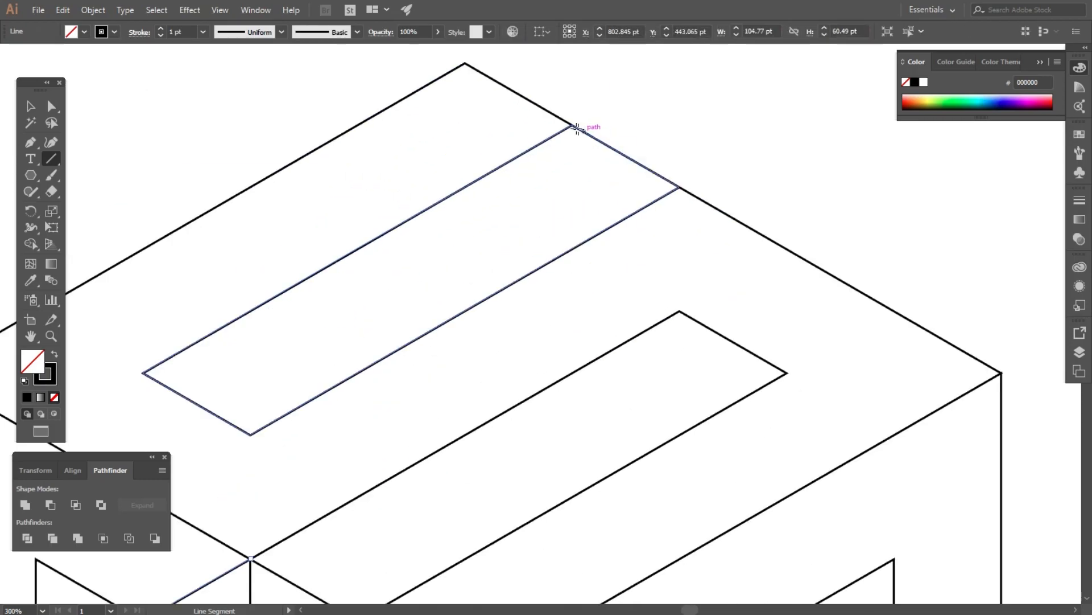
drag(571, 125, 572, 248)
scroll(573, 228, down, 2)
drag(616, 215, 617, 277)
scroll(527, 175, down, 2)
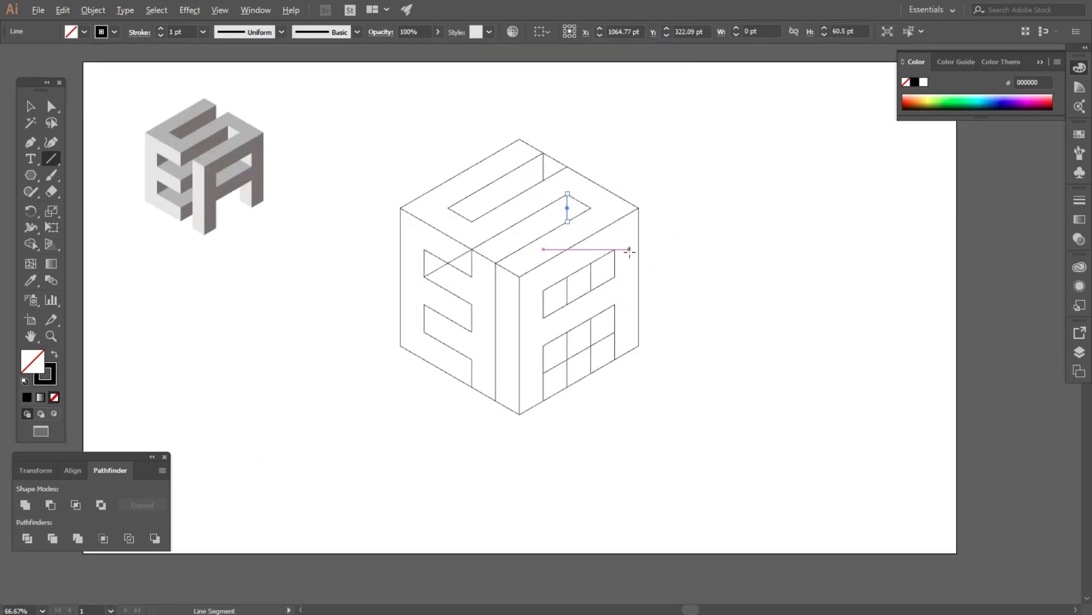
Draw a short depth line inside the A's upper opening and another from the E's top arm to the A's front leg.
scroll(623, 253, up, 3)
mouse_move(525, 281)
mouse_down()
mouse_move(600, 313)
mouse_move(597, 322)
mouse_up()
scroll(716, 214, down, 2)
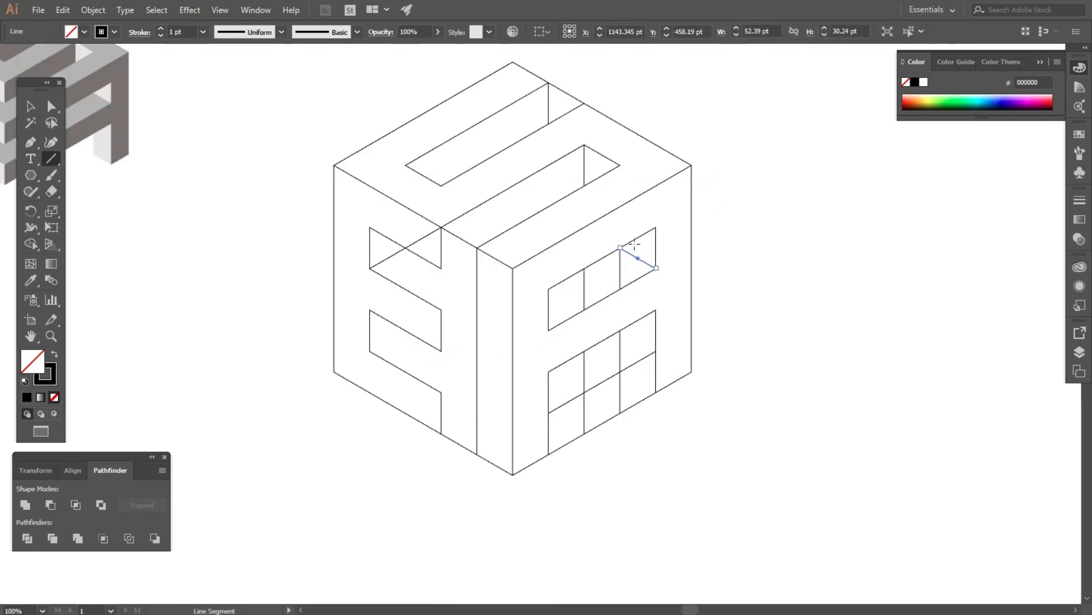
scroll(441, 257, up, 5)
drag(394, 342, 609, 218)
scroll(437, 201, down, 1)
Duplicate the E's short depth line downward twice, onto the upper and lower end corners of its middle arm.
key(v)
drag(472, 196, 471, 362)
scroll(427, 279, down, 1)
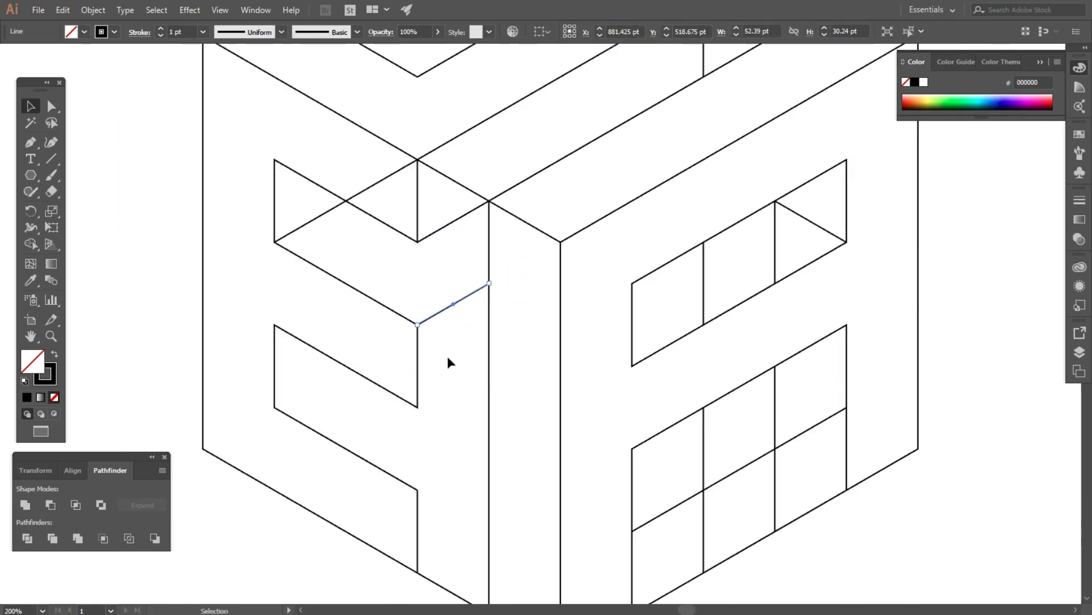
scroll(438, 347, down, 2)
scroll(418, 272, up, 1)
drag(436, 250, 435, 371)
scroll(408, 188, down, 1)
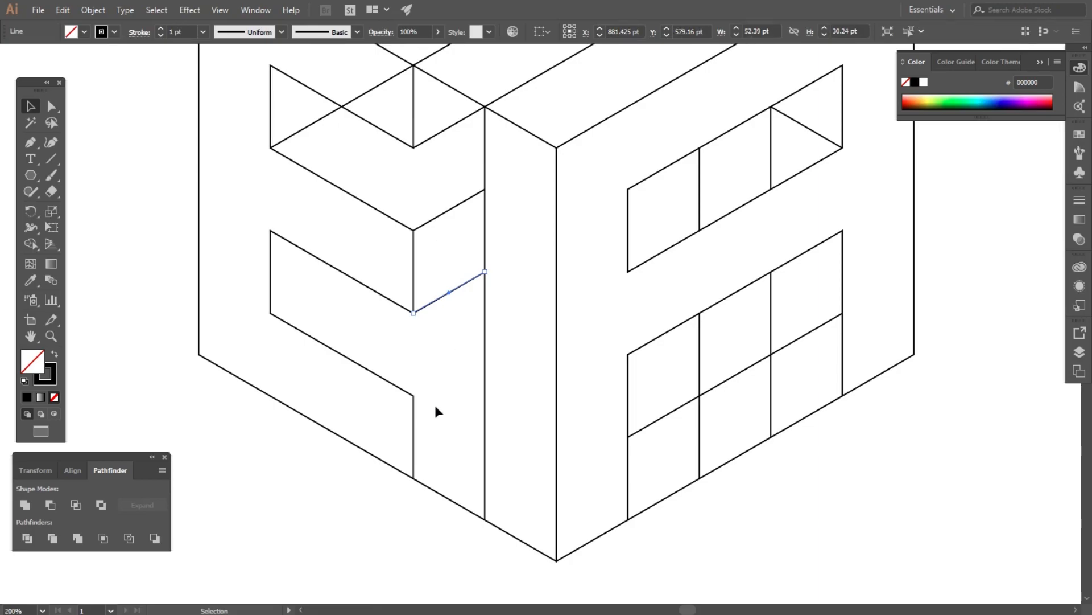
Duplicate the depth line downward twice more, onto the upper and lower end corners of the E's bottom arm.
scroll(435, 401, down, 1)
scroll(432, 313, up, 2)
drag(422, 212, 423, 379)
scroll(383, 228, down, 1)
scroll(426, 350, down, 1)
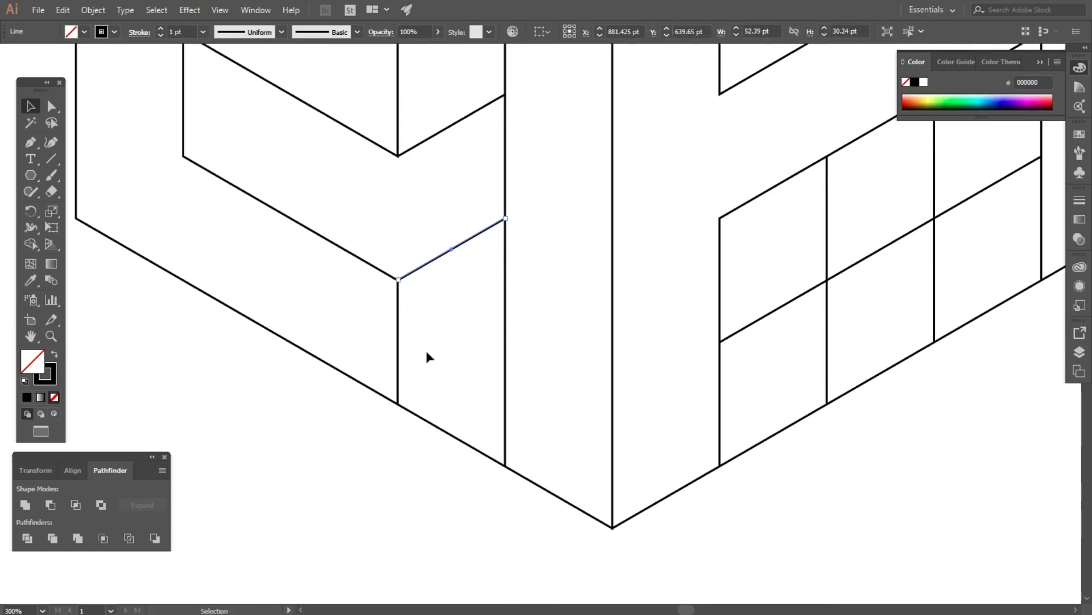
scroll(412, 289, up, 1)
drag(422, 264, 425, 427)
scroll(425, 428, down, 5)
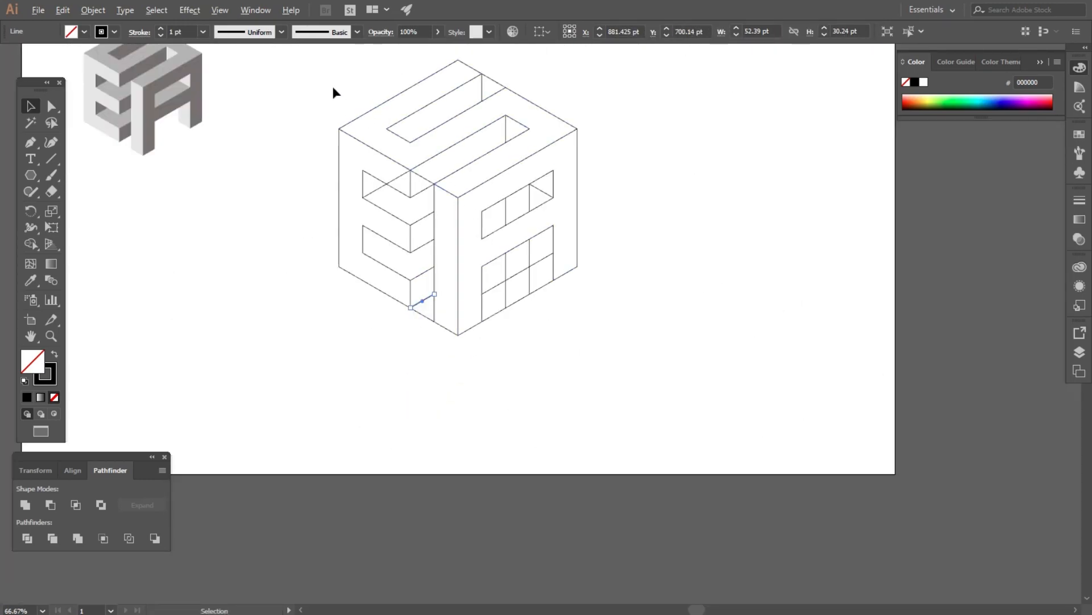
Remove the excess areas between the A's legs, at the S's open end and beneath the E's bottom arm with the Shape Builder.
scroll(332, 85, up, 1)
drag(275, 56, 740, 453)
click(30, 244)
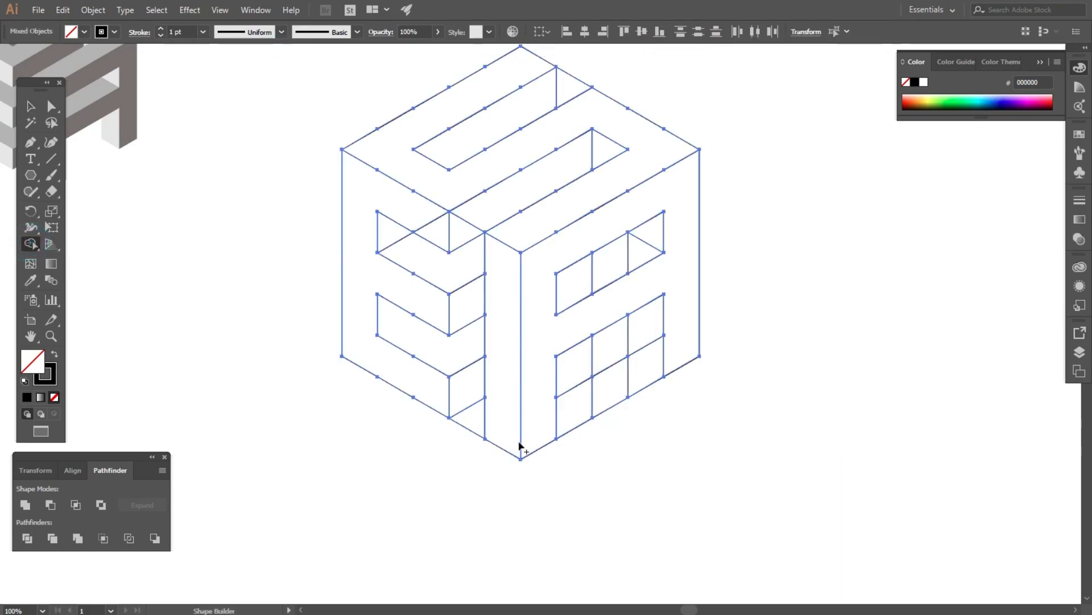
mouse_move(573, 440)
mouse_down()
mouse_move(569, 376)
mouse_move(640, 340)
mouse_move(649, 379)
mouse_move(634, 369)
mouse_move(591, 416)
mouse_move(597, 366)
mouse_move(597, 420)
mouse_up()
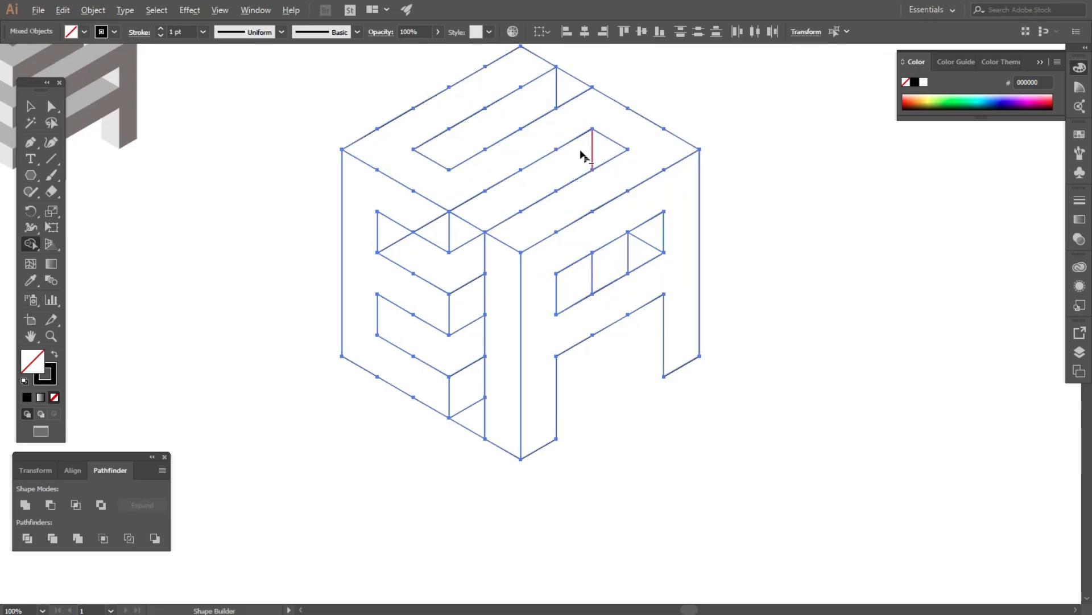
scroll(572, 94, up, 1)
alt+click(580, 86)
scroll(592, 250, down, 1)
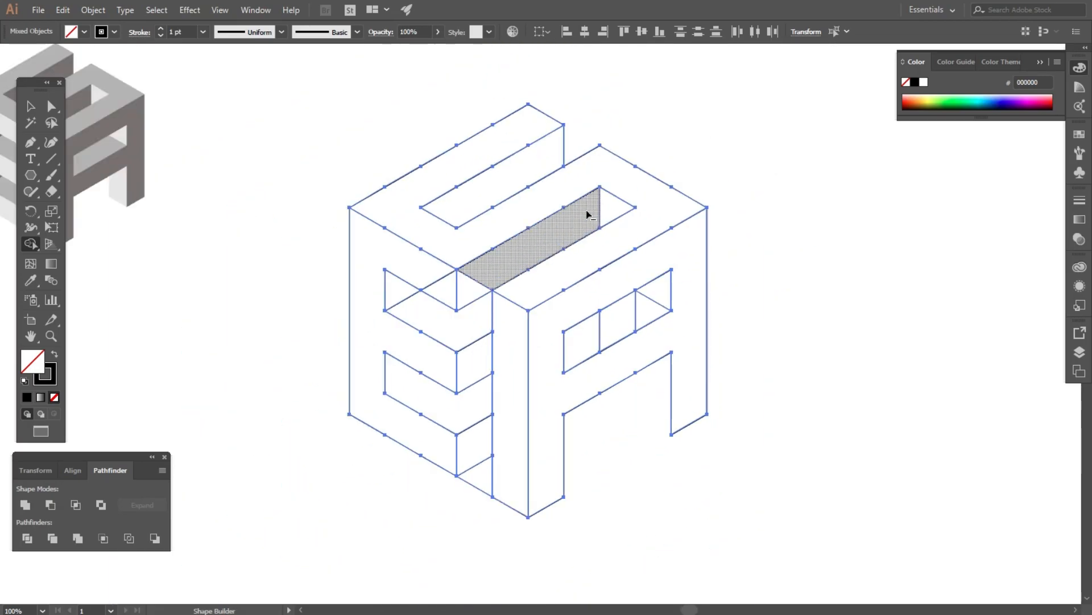
alt+click(469, 492)
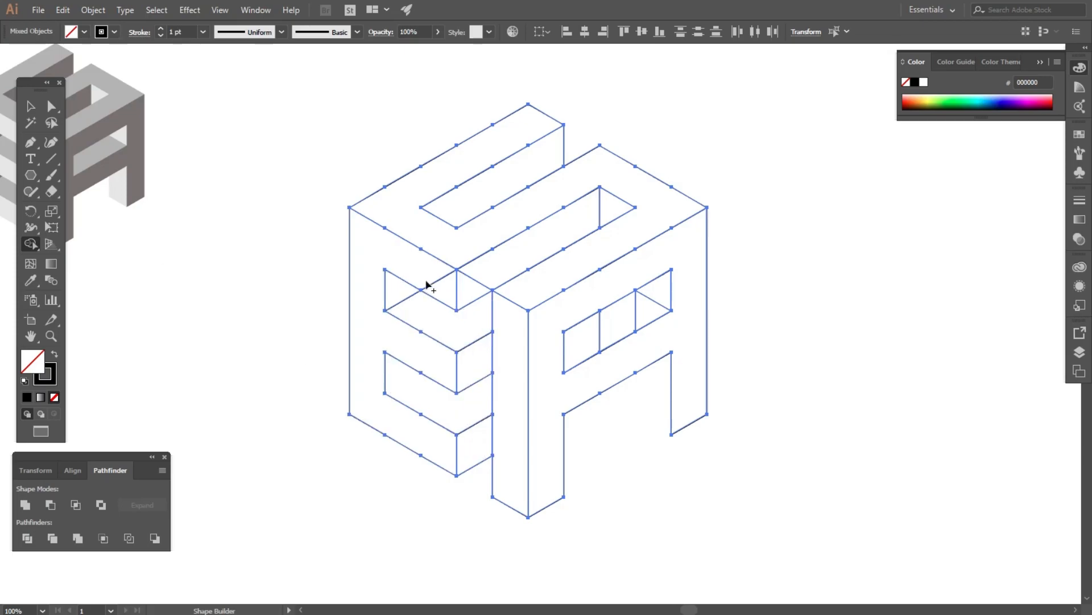
Merge the split regions around the E's top arm and the S's gap wall, and the cells inside the A's opening.
mouse_move(418, 275)
mouse_down()
mouse_move(447, 296)
mouse_move(561, 231)
mouse_up()
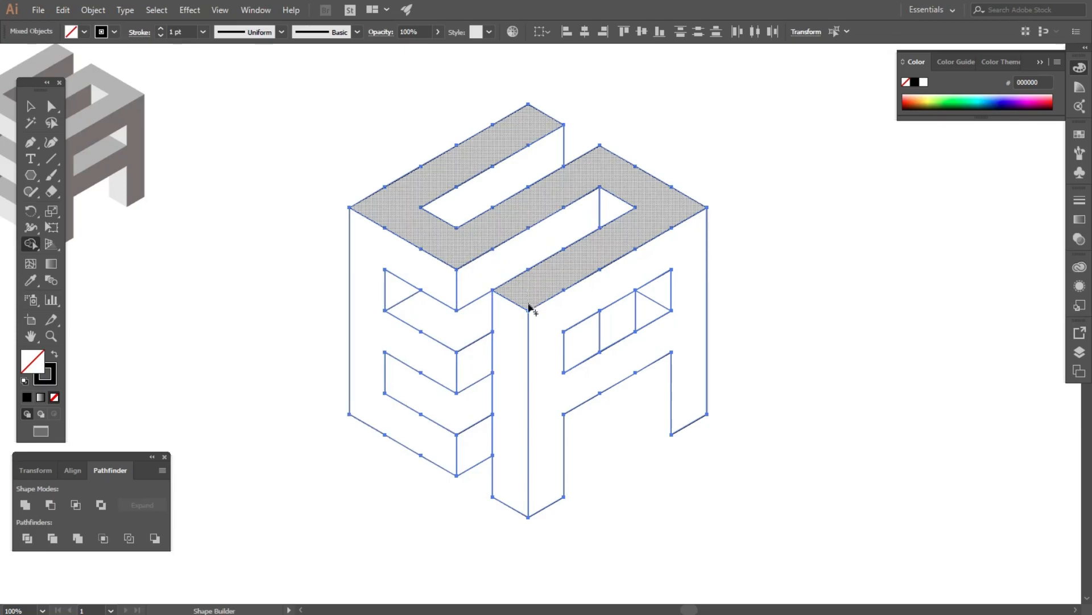
mouse_move(637, 313)
mouse_down()
mouse_move(597, 341)
mouse_move(597, 332)
mouse_up()
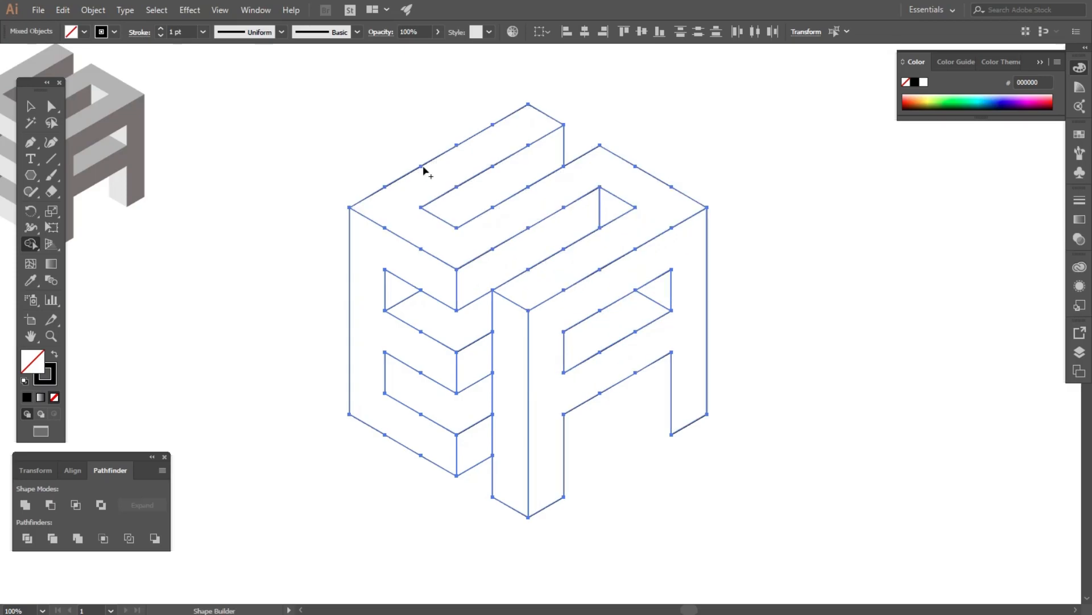
click(29, 108)
click(239, 359)
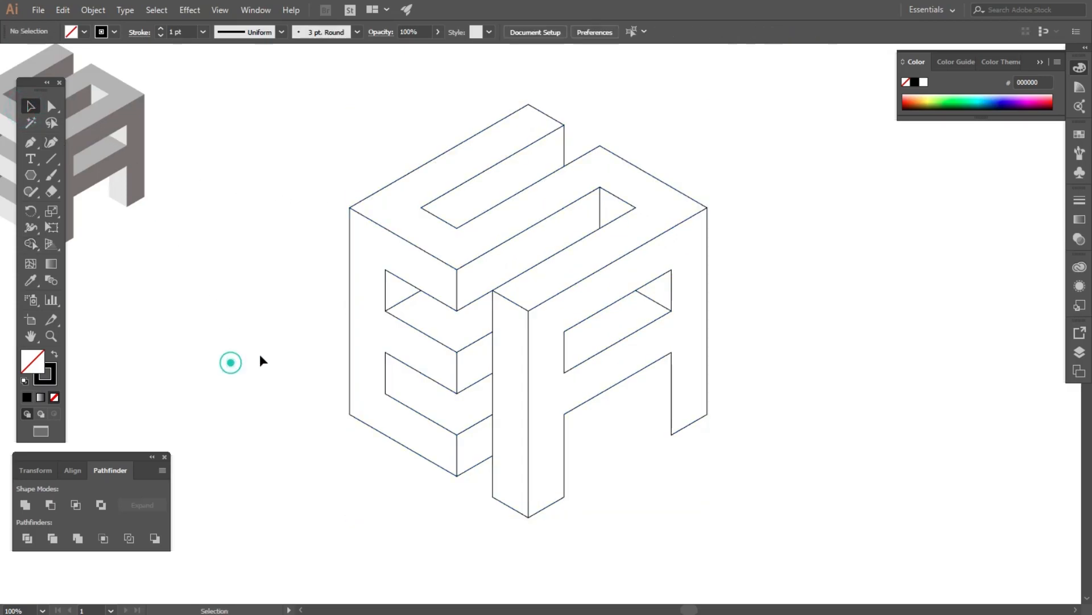
Swap fill and stroke on the whole letter cube to give every shape a black fill without stroke.
drag(320, 101, 841, 565)
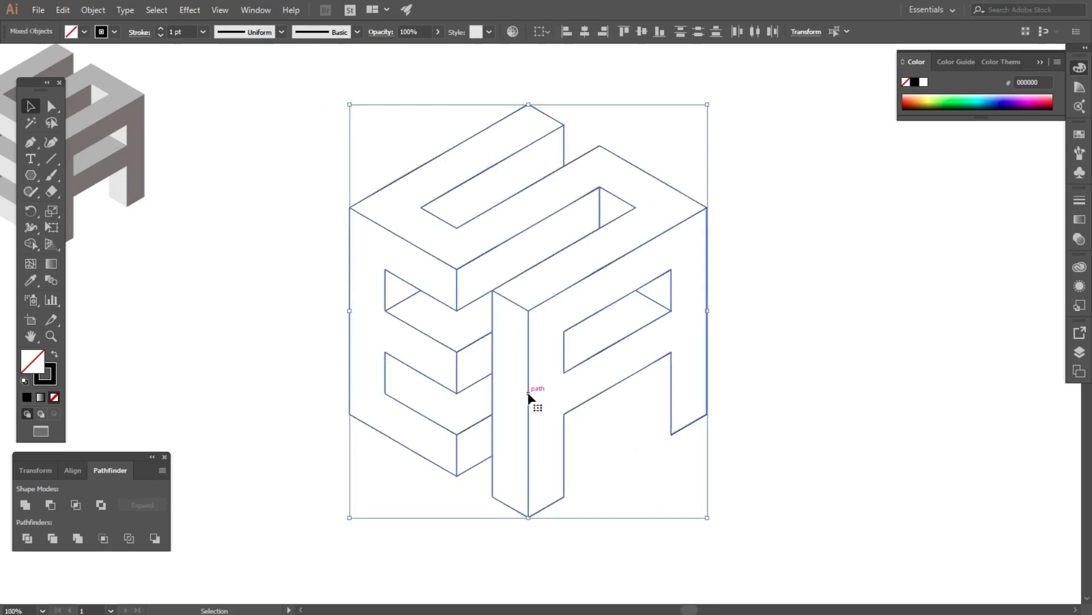
scroll(531, 396, down, 1)
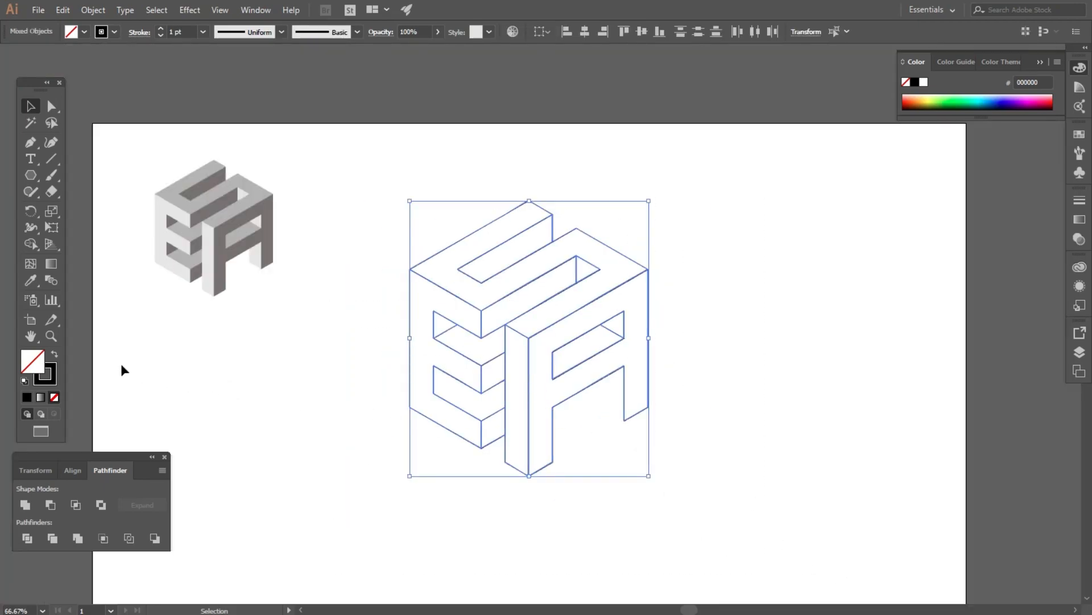
click(55, 357)
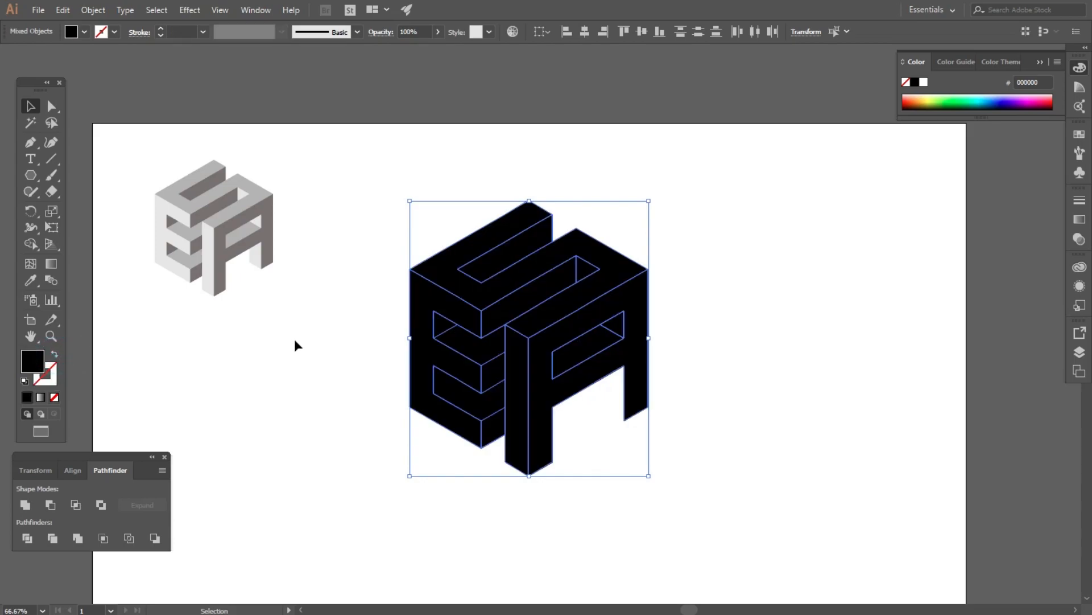
Ungroup the cube's S top-face shapes and the A front-face shapes so each one can be coloured separately.
right_click(507, 282)
click(549, 364)
click(373, 341)
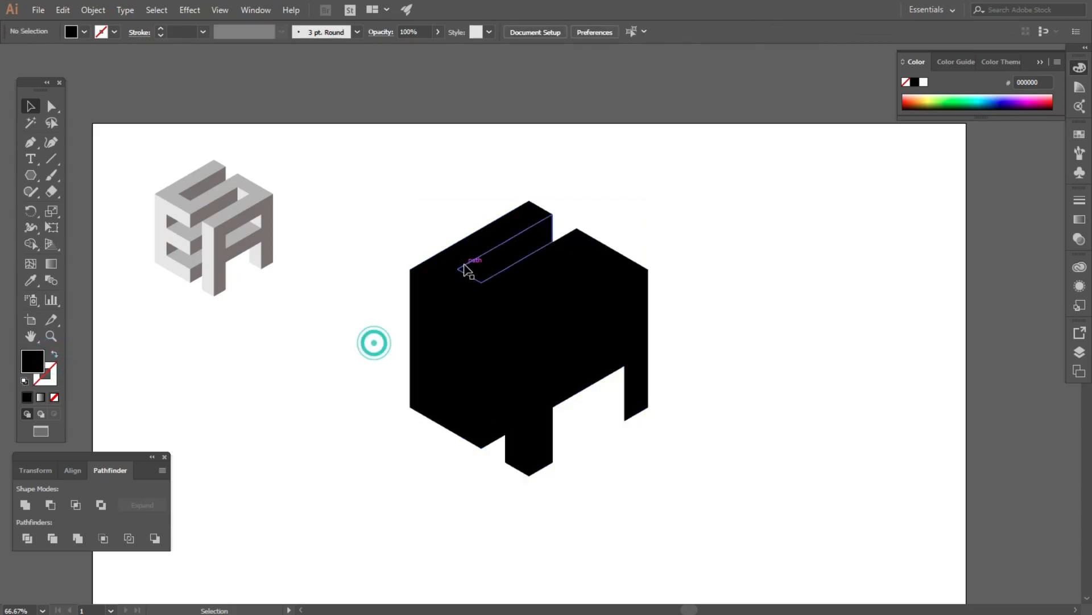
right_click(450, 274)
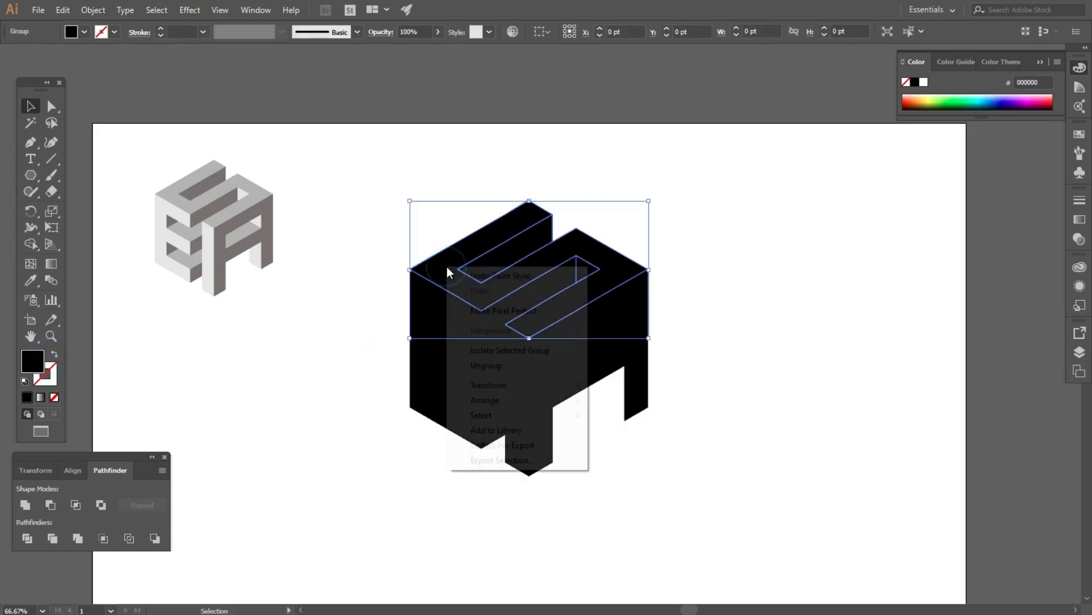
click(481, 367)
click(800, 337)
right_click(644, 311)
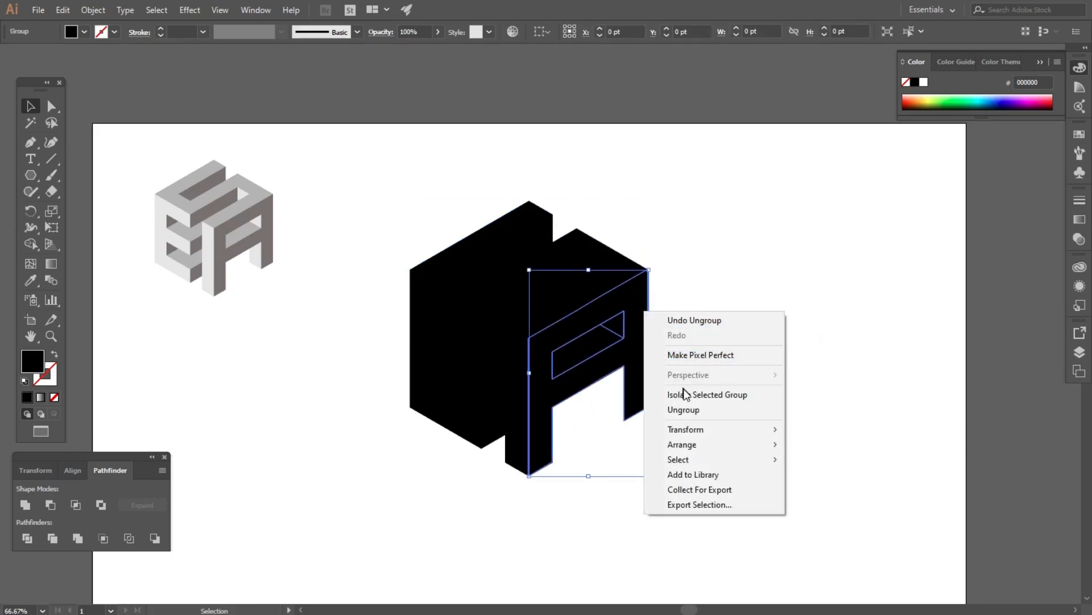
click(685, 410)
click(736, 360)
click(607, 348)
click(719, 319)
Fill the S top face with the light grey sampled from the reference cube's top face using the Eyedropper.
click(480, 253)
click(30, 280)
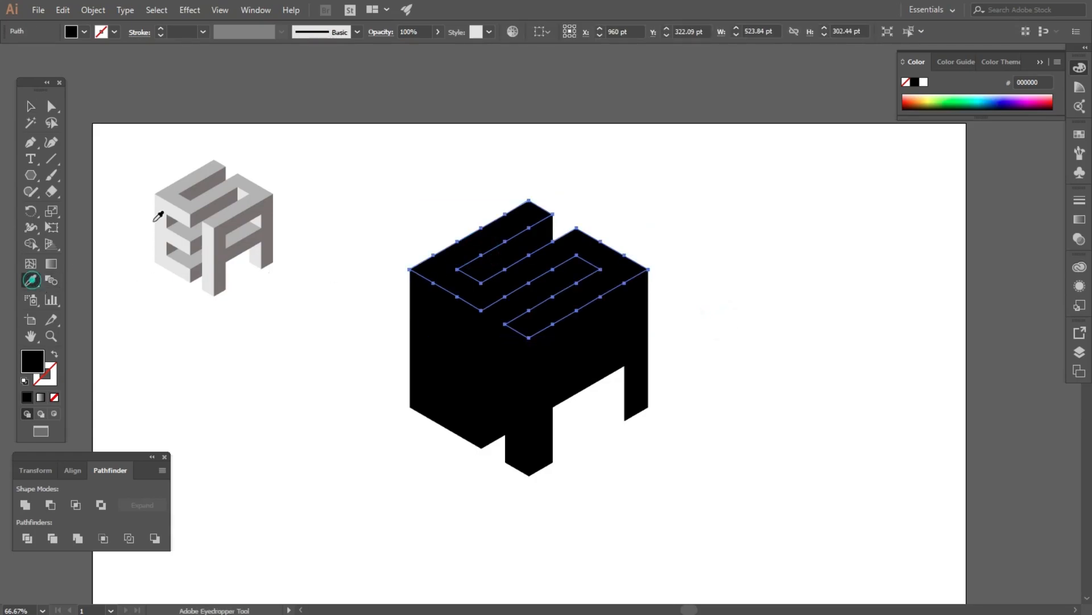
click(182, 180)
click(28, 108)
click(253, 366)
Fill the A's front face with dark grey 777171 sampled from the reference's A.
click(539, 403)
click(31, 279)
click(240, 221)
click(31, 106)
click(263, 380)
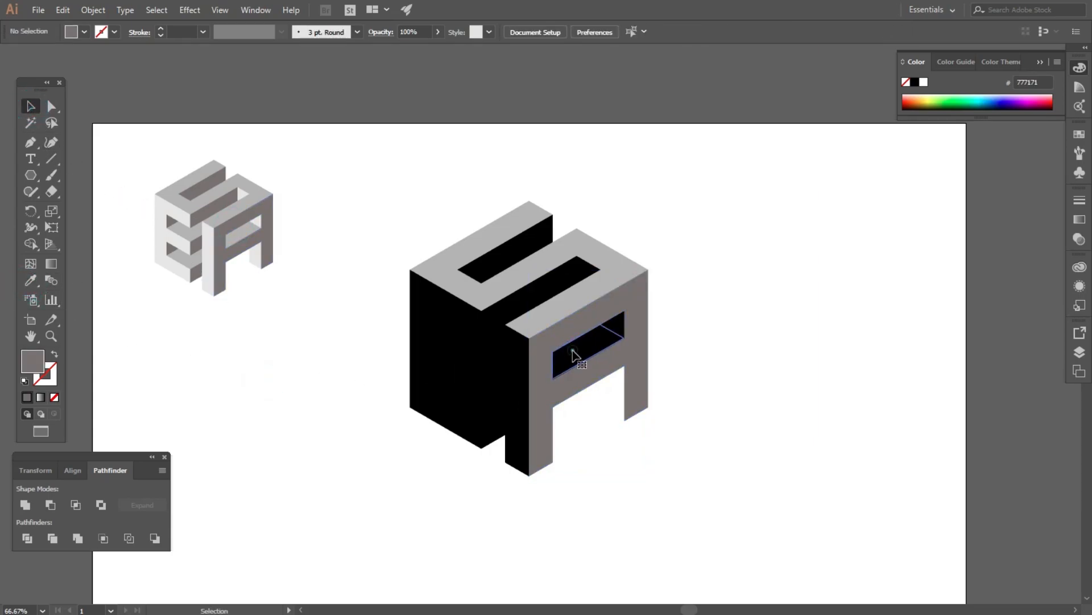
Fill the floor inside the A's opening with the mid grey B3B3B3 sampled from the same area of the reference.
click(572, 352)
click(32, 280)
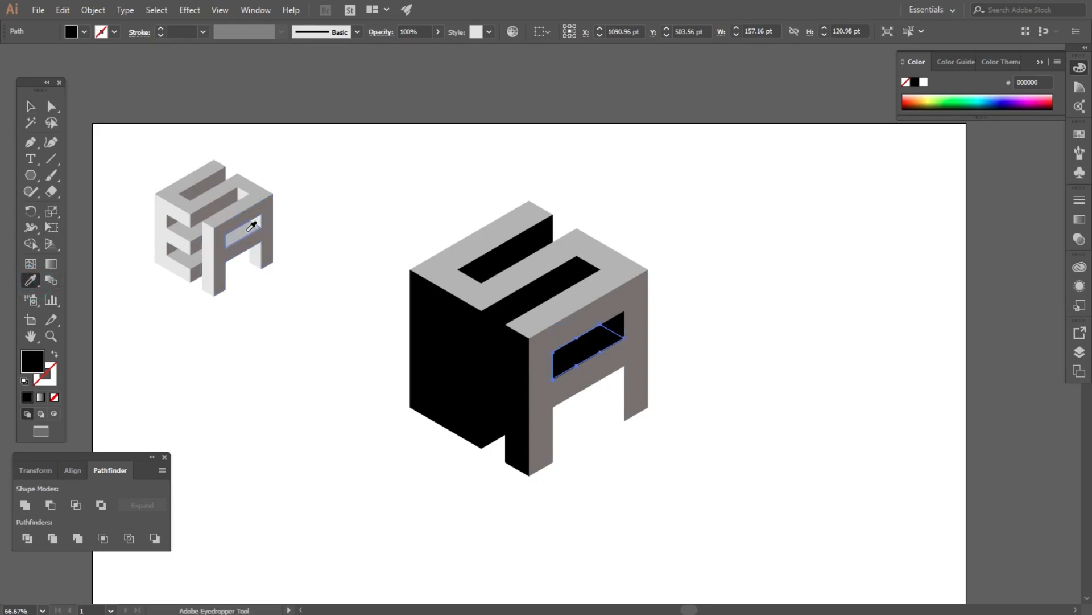
click(251, 226)
click(31, 106)
click(256, 357)
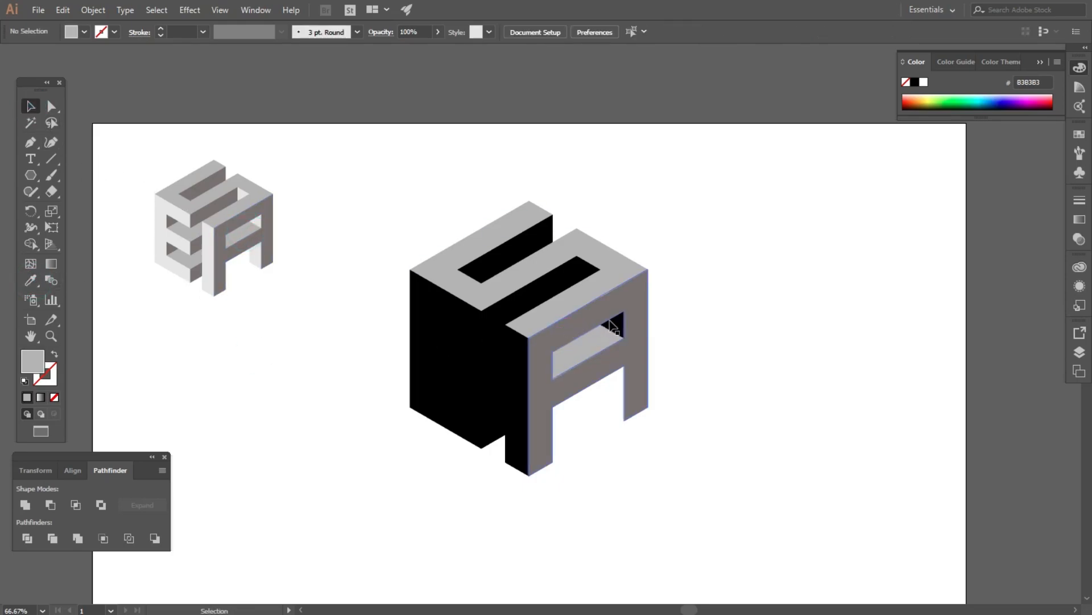
Fill the small triangular wall inside the A's opening with pale grey E6E6E6 sampled from the reference.
click(617, 325)
click(31, 279)
click(257, 222)
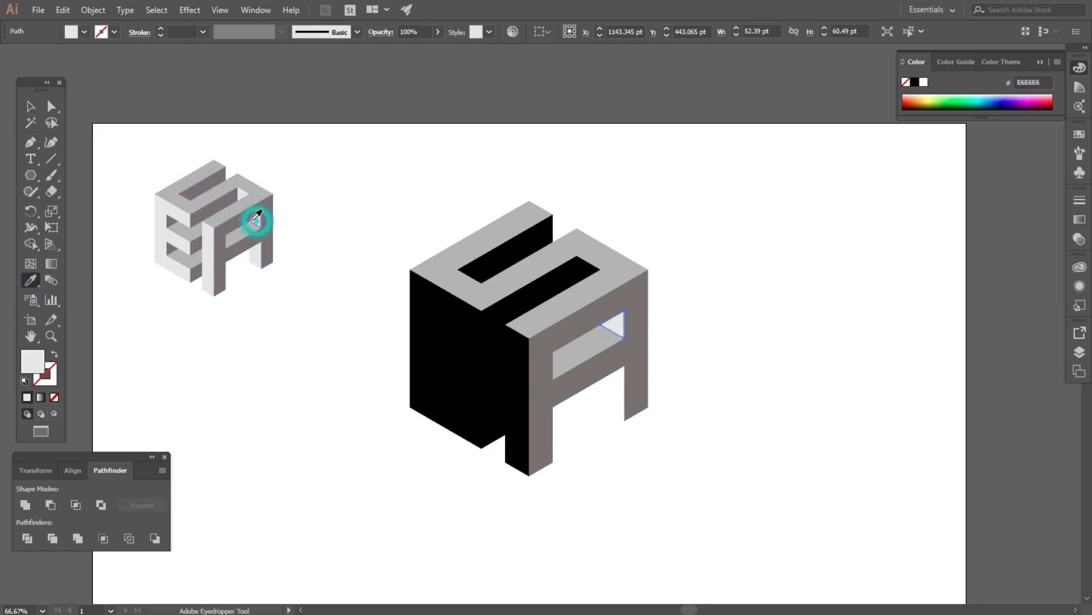
click(31, 106)
click(261, 390)
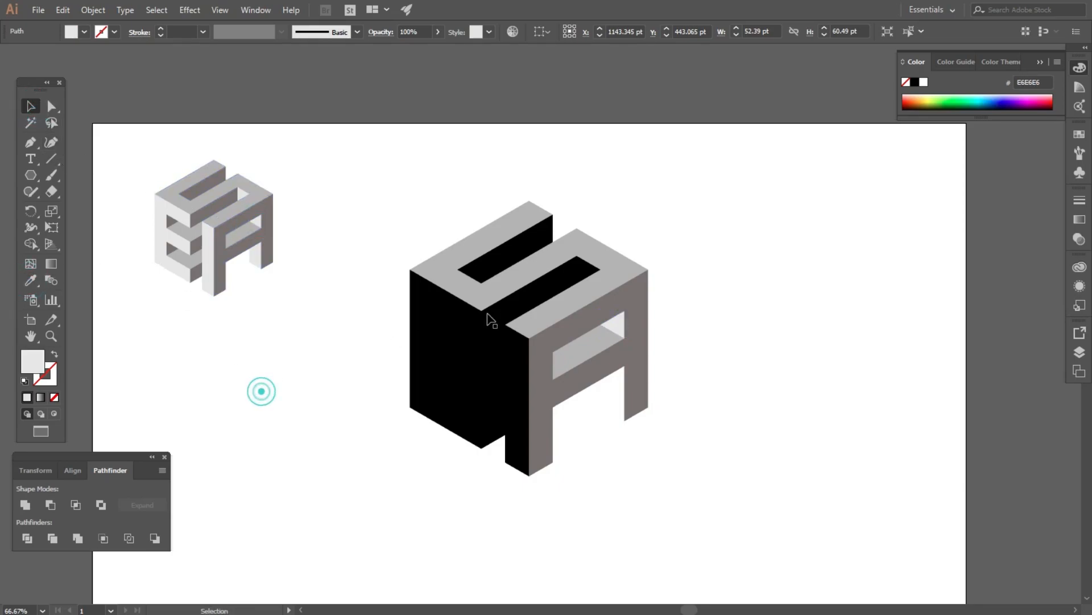
Fill the small triangular wall in the S's gap with E6E6E6 sampled from the wall inside the A's opening.
click(582, 270)
click(30, 279)
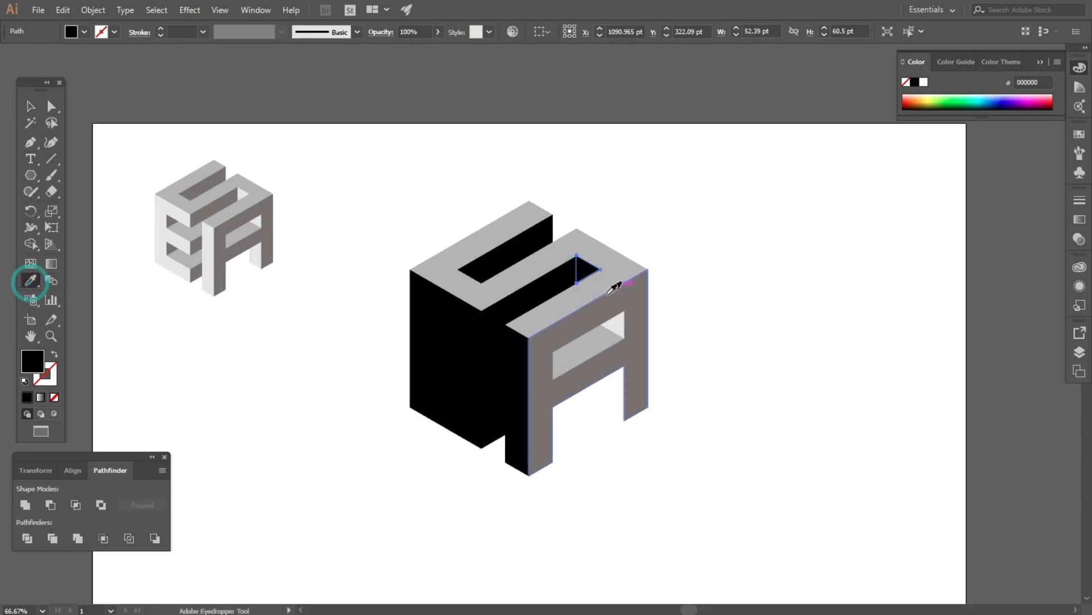
click(617, 326)
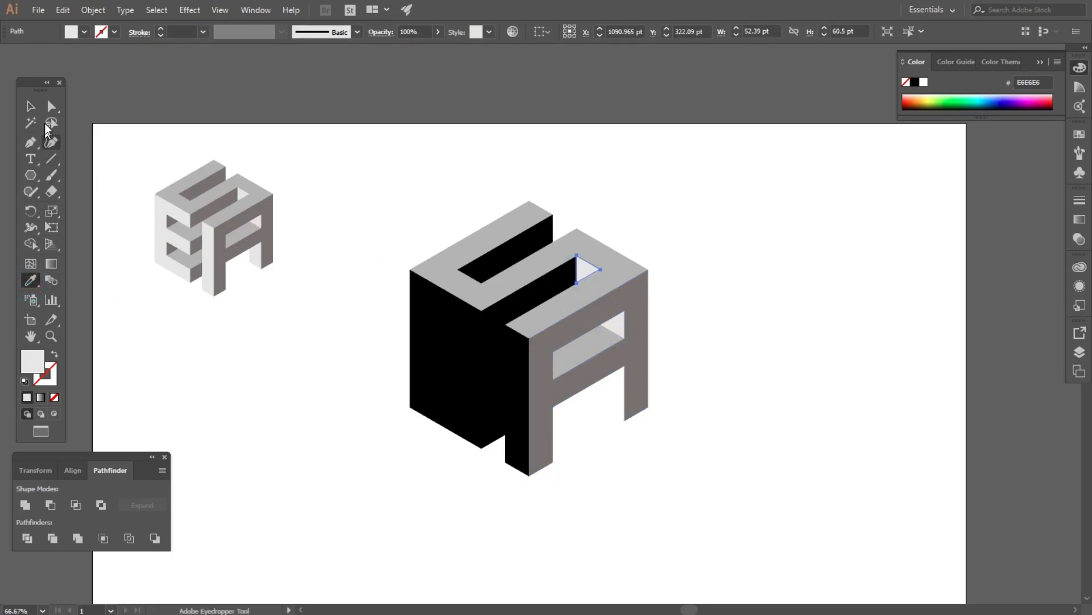
click(30, 106)
click(216, 361)
Fill the E's front face and the side of the A's front leg with E6E6E6 sampled from the reference's E.
click(428, 319)
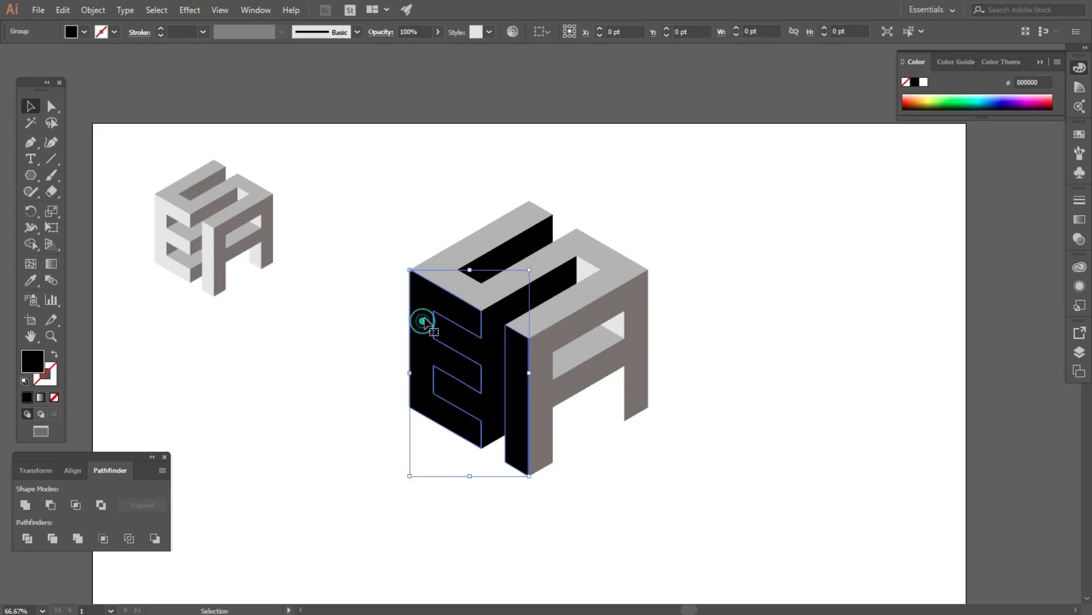
click(29, 278)
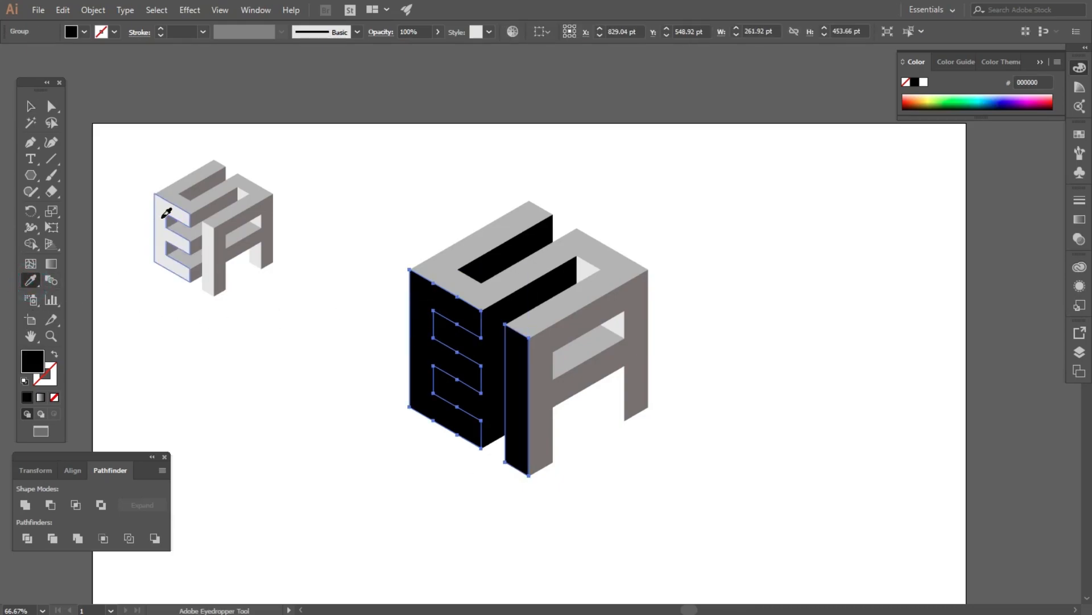
click(166, 213)
click(31, 107)
click(218, 375)
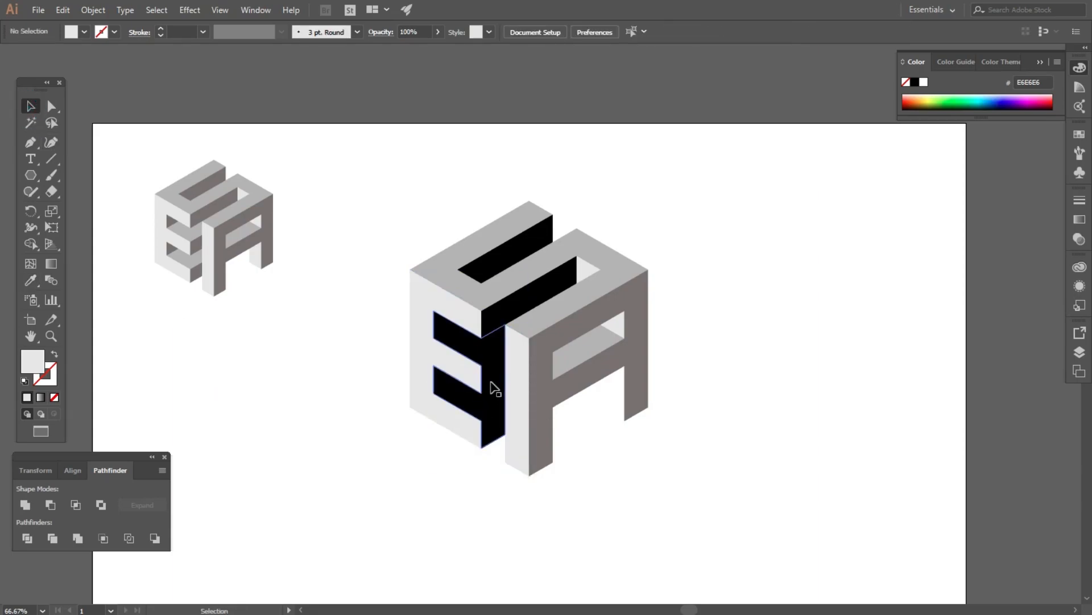
Fill the long wall in the S's front gap with dark grey 777171 sampled from the reference.
click(511, 319)
click(25, 281)
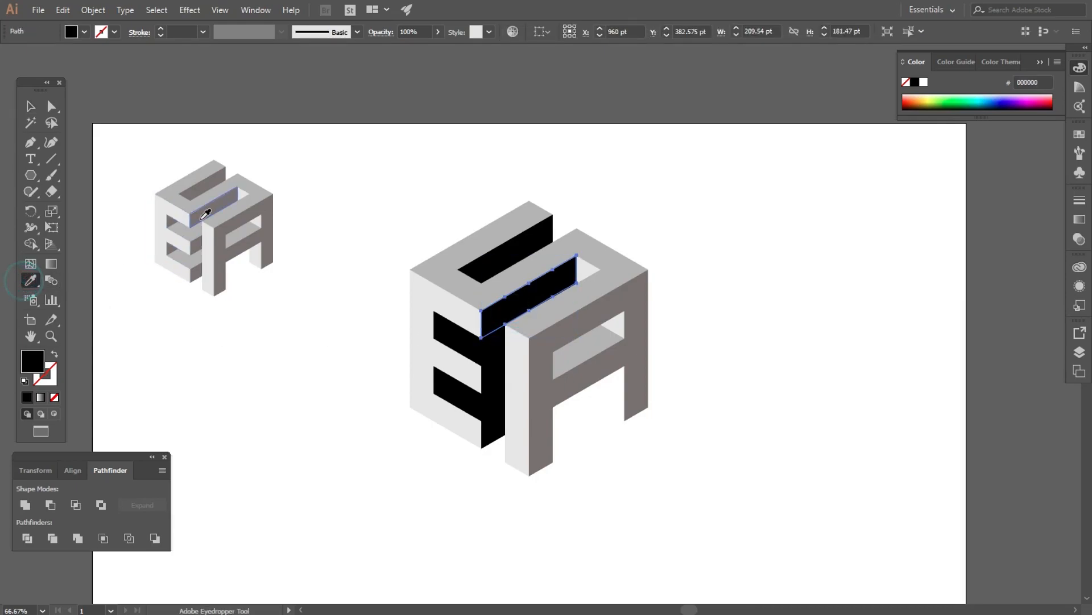
click(220, 205)
click(31, 108)
click(251, 384)
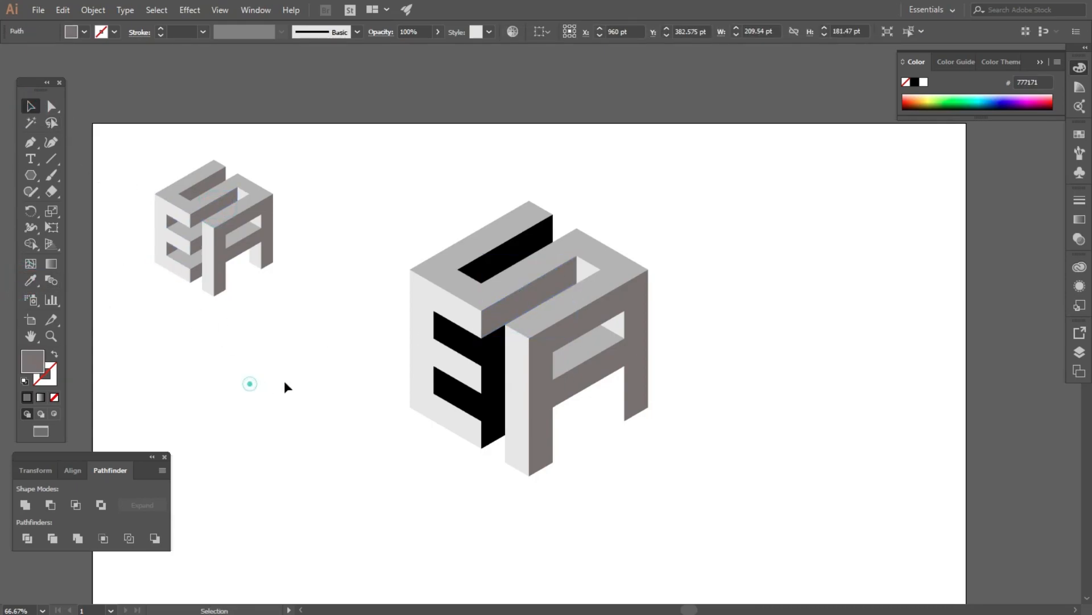
Separate the end face of the E's bottom arm from the lower gap's floor with the Shape Builder, filling both with 777171.
drag(374, 264, 570, 515)
scroll(486, 375, up, 1)
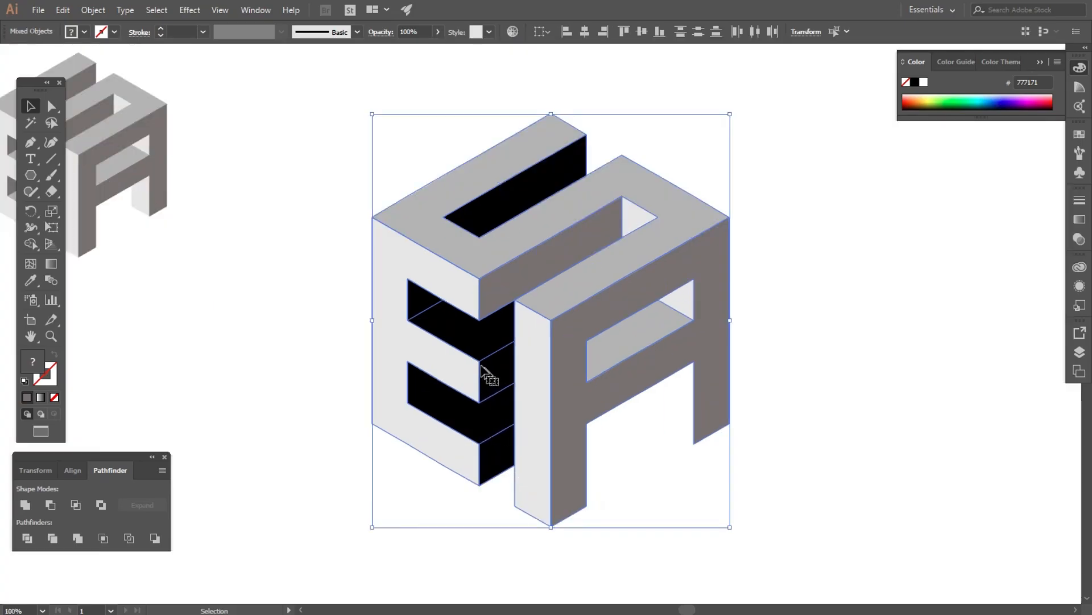
click(30, 243)
click(491, 374)
key(ctrl+z)
key(ctrl+shift+z)
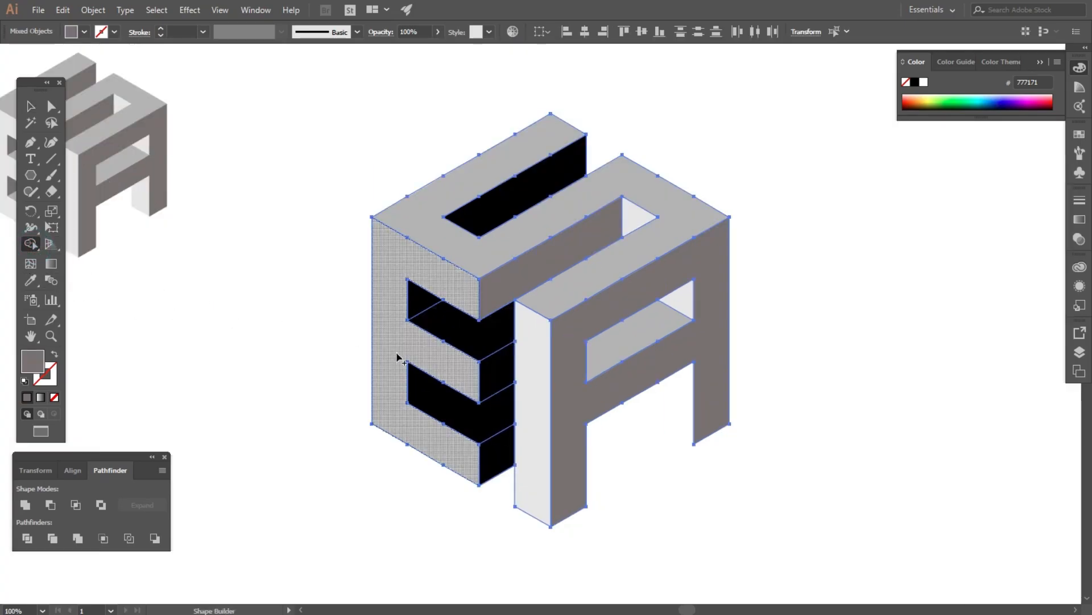
key(ctrl+z)
click(501, 455)
click(476, 427)
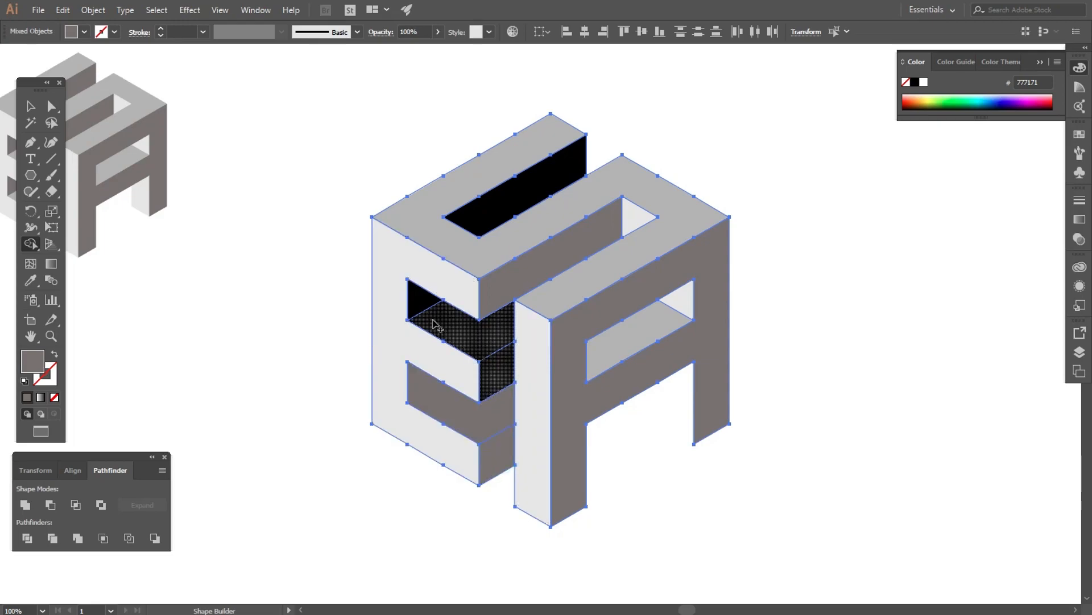
Divide the whole large letter cube with the Pathfinder and ungroup the resulting shapes.
click(31, 106)
click(226, 314)
drag(256, 230, 589, 454)
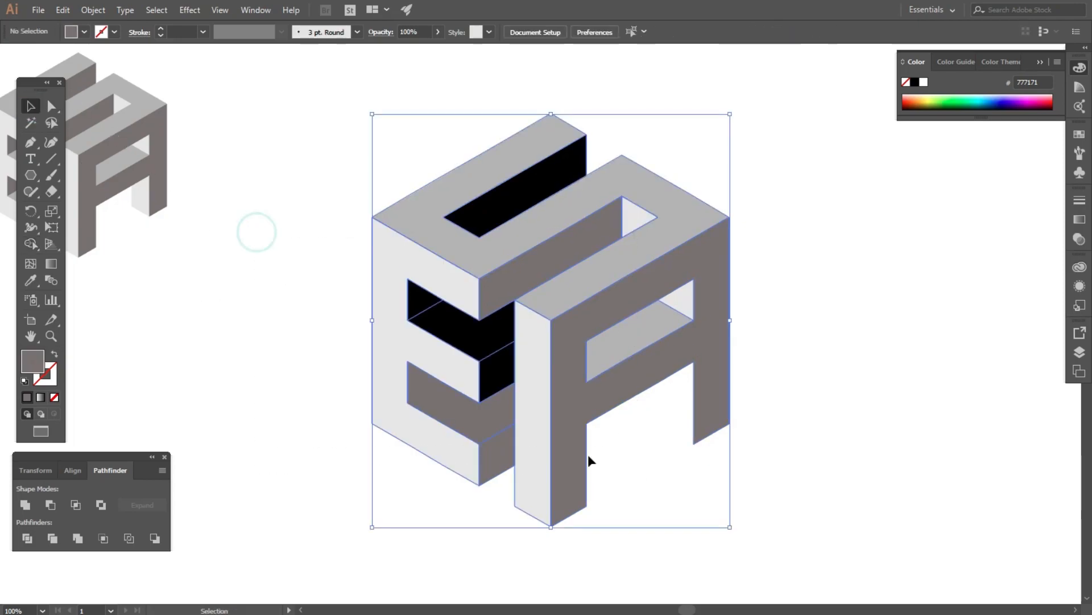
click(32, 536)
right_click(473, 350)
click(309, 441)
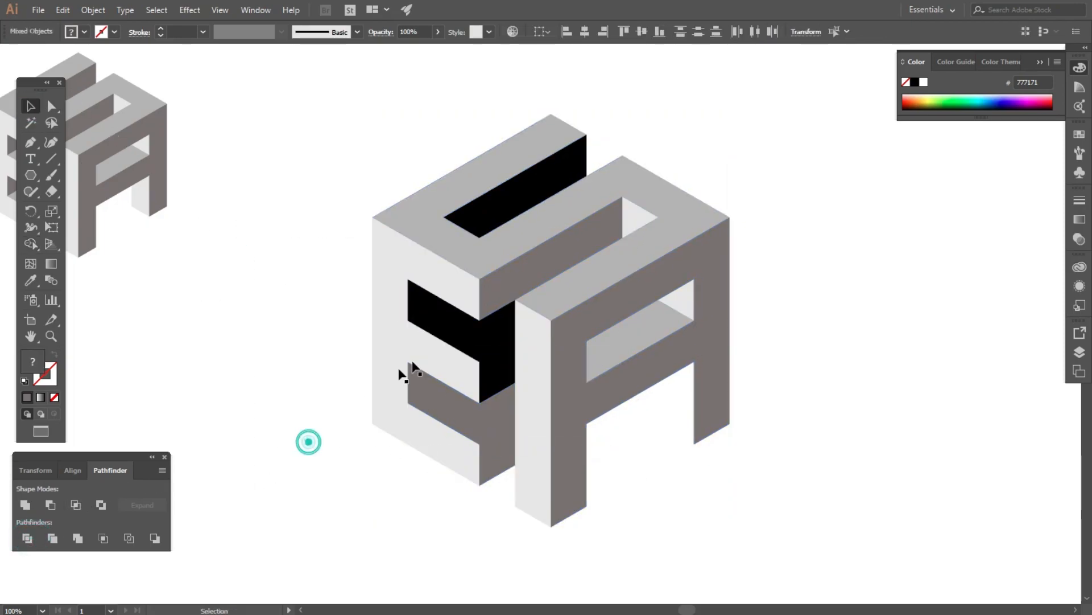
click(467, 339)
right_click(492, 358)
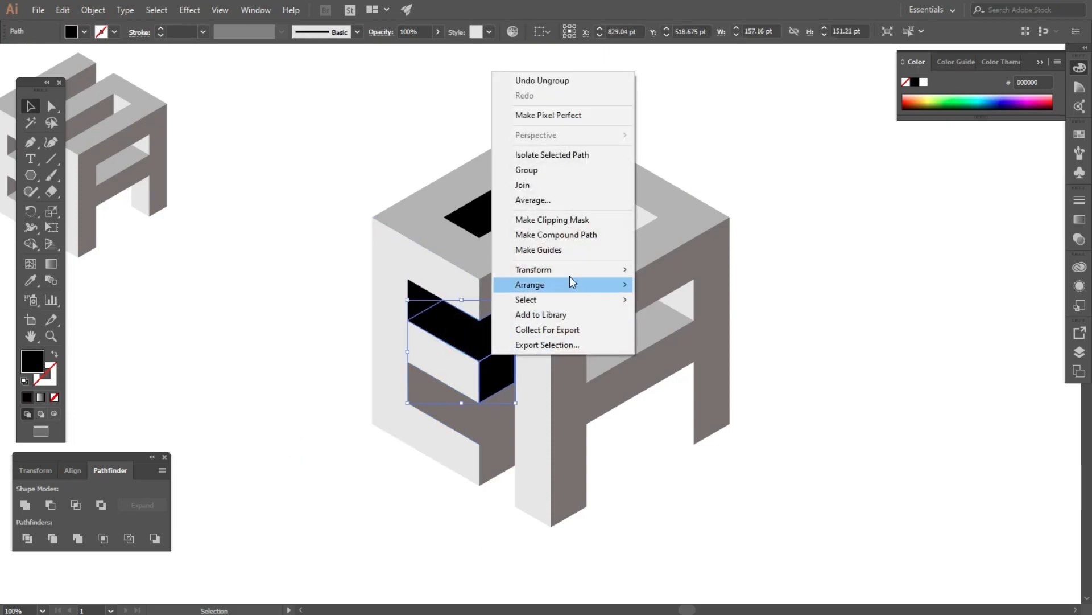
click(235, 374)
Duplicate the end face of the E's bottom arm straight up onto the end of the middle arm.
click(496, 453)
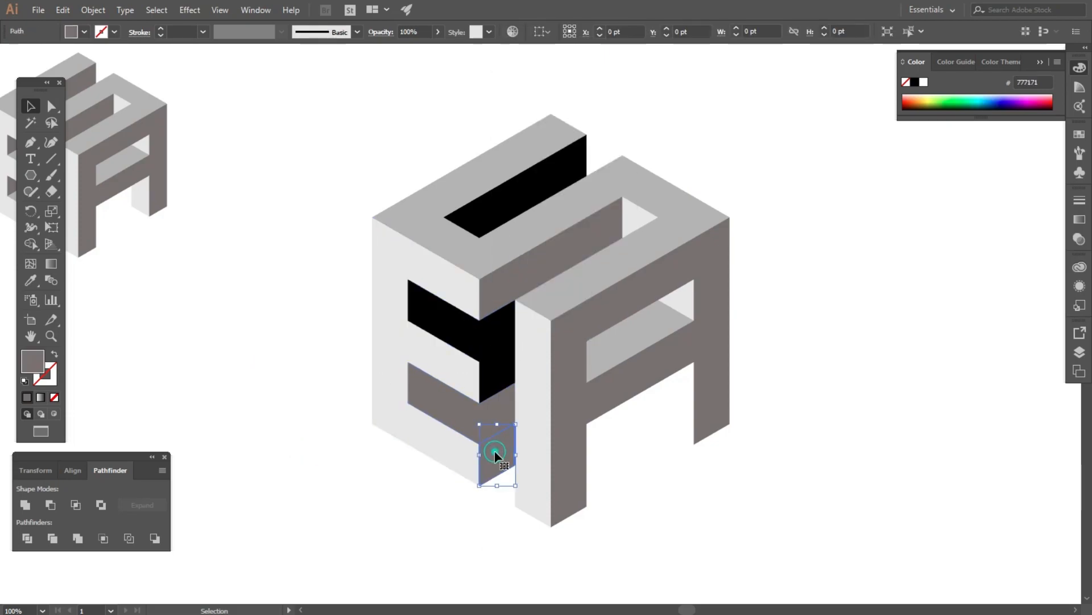
drag(498, 455, 497, 378)
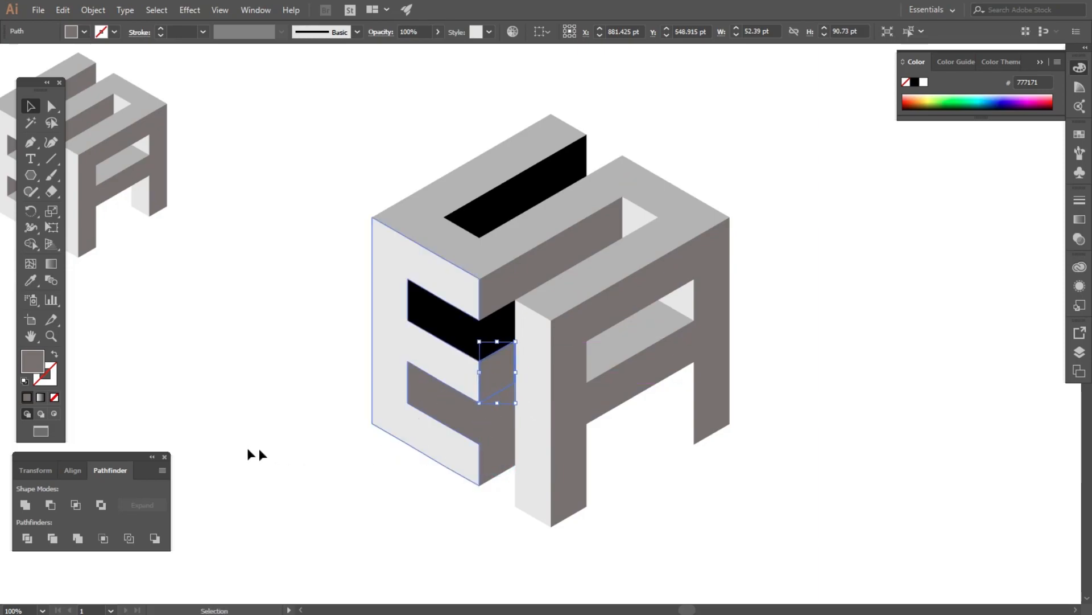
click(229, 447)
Fill the floors of both E gaps with mid grey B3B3B3 sampled from the reference's E.
scroll(447, 425, down, 1)
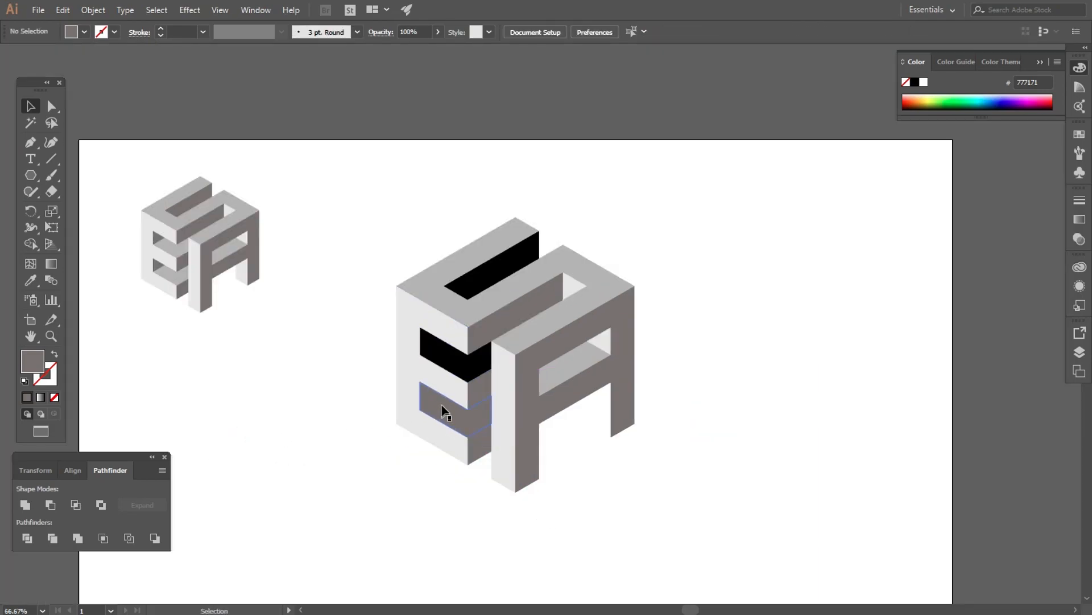
click(442, 405)
shift+click(447, 367)
click(31, 280)
click(166, 241)
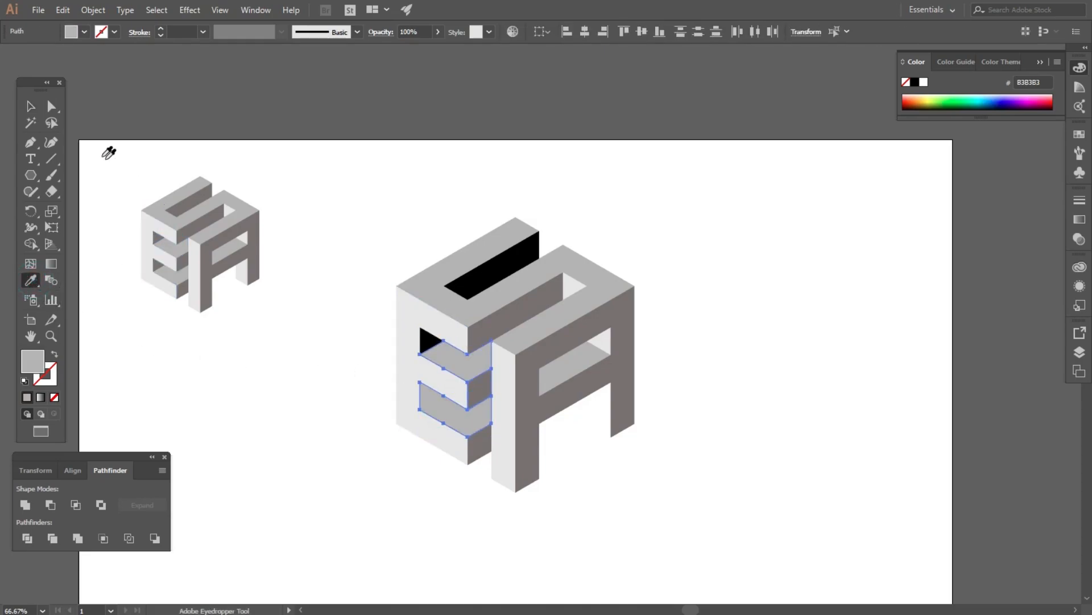
click(27, 110)
click(205, 398)
Fill the remaining black wall in the S's rear gap with the dark grey sampled from the same wall of the reference.
click(472, 278)
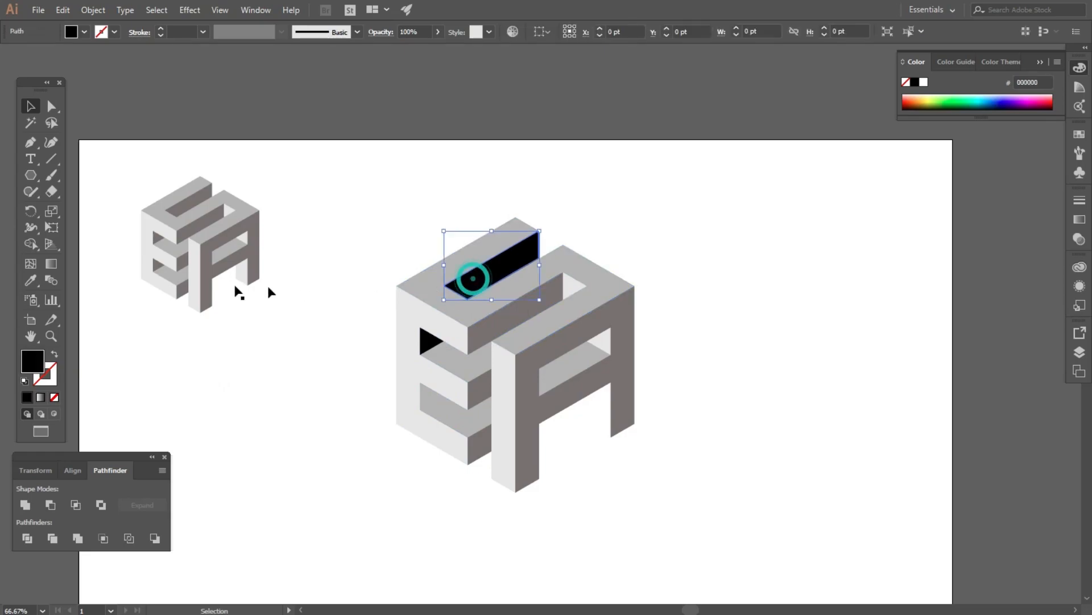
click(30, 280)
click(190, 200)
click(31, 105)
click(237, 377)
Fill the black triangle in the E's upper gap with dark grey 777171 sampled from the reference.
click(426, 338)
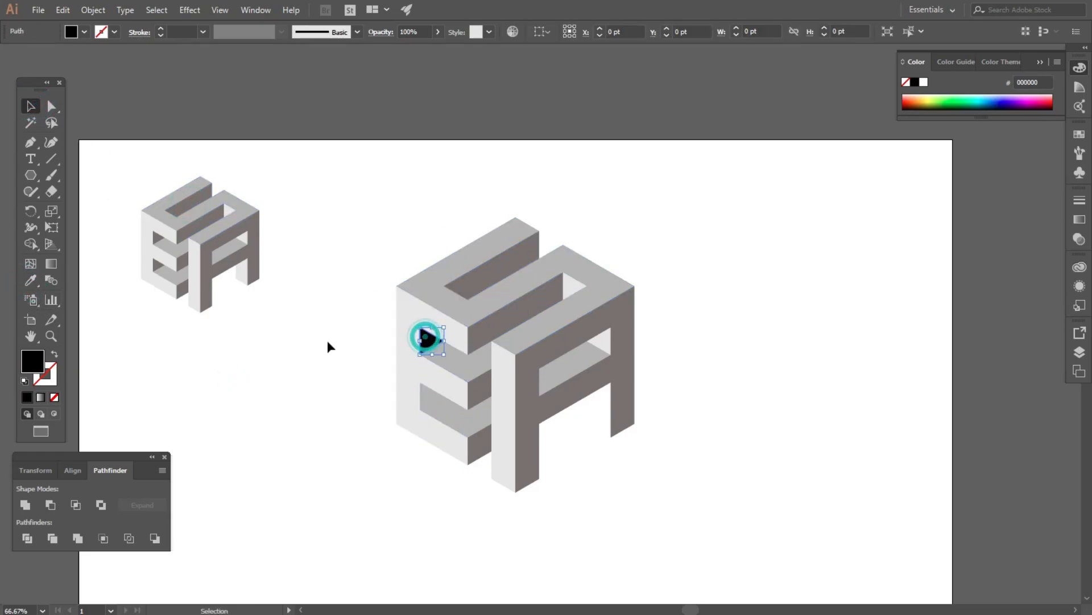
click(30, 280)
click(158, 237)
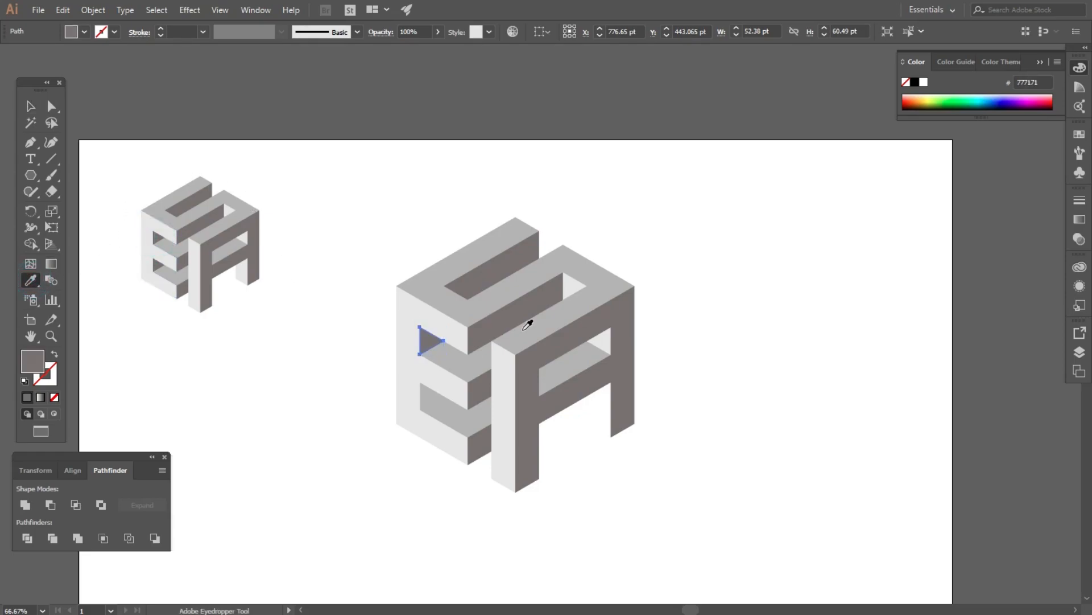
click(31, 105)
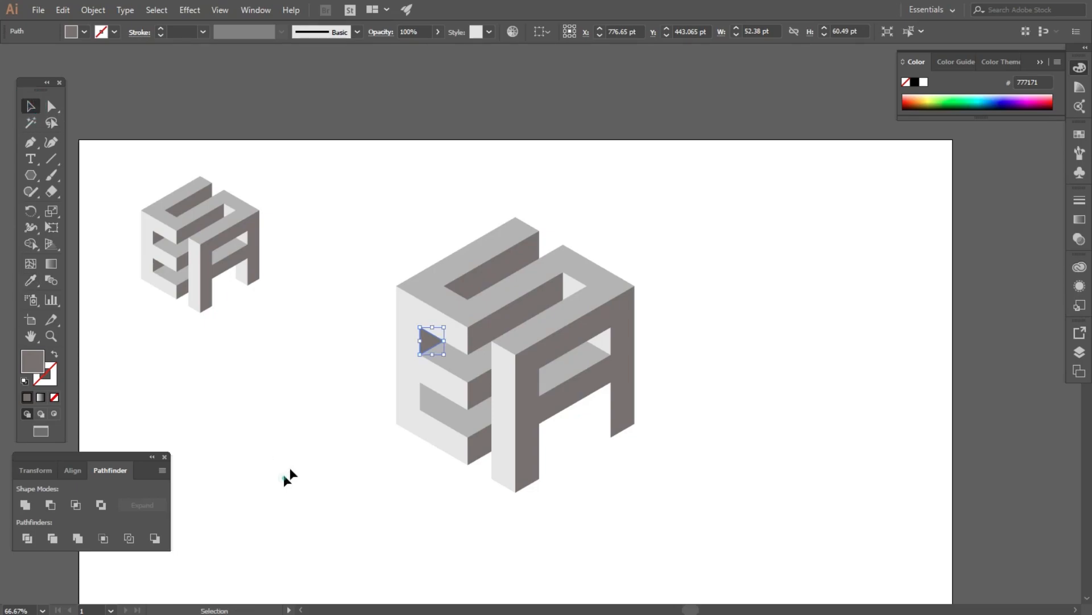
Duplicate the dark triangle from the E's upper gap straight down into the same corner of the lower gap.
scroll(421, 391, up, 2)
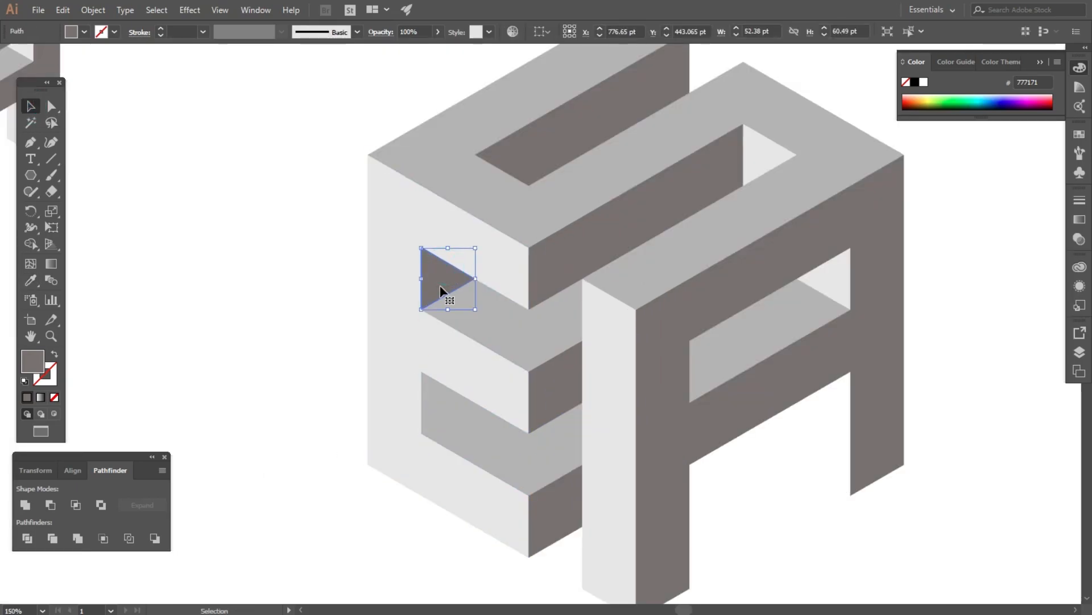
drag(441, 292, 443, 414)
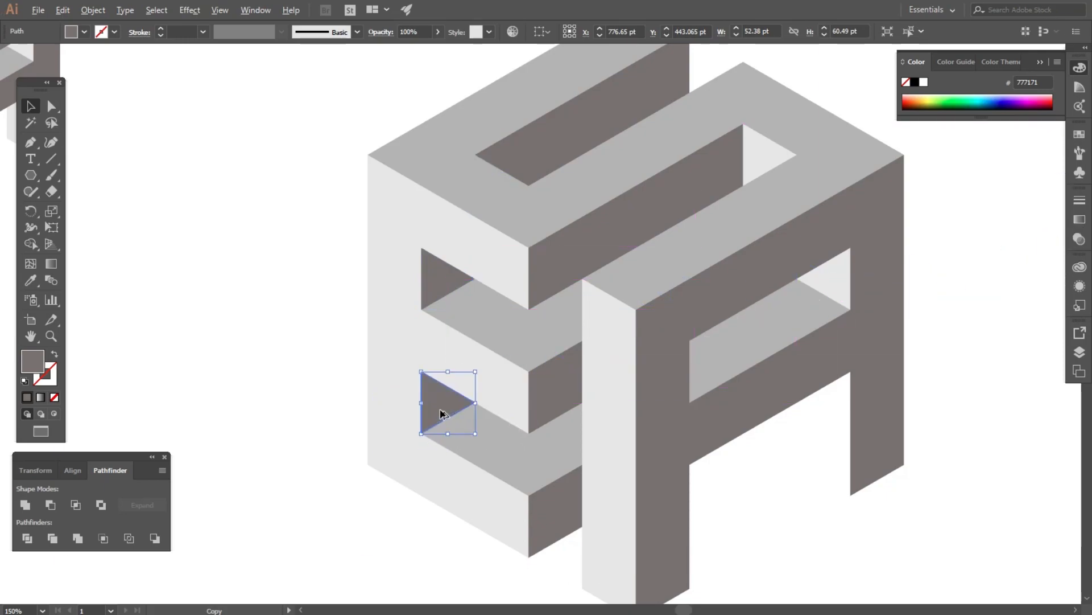
click(290, 322)
key(ctrl+minus)
key(ctrl+minus)
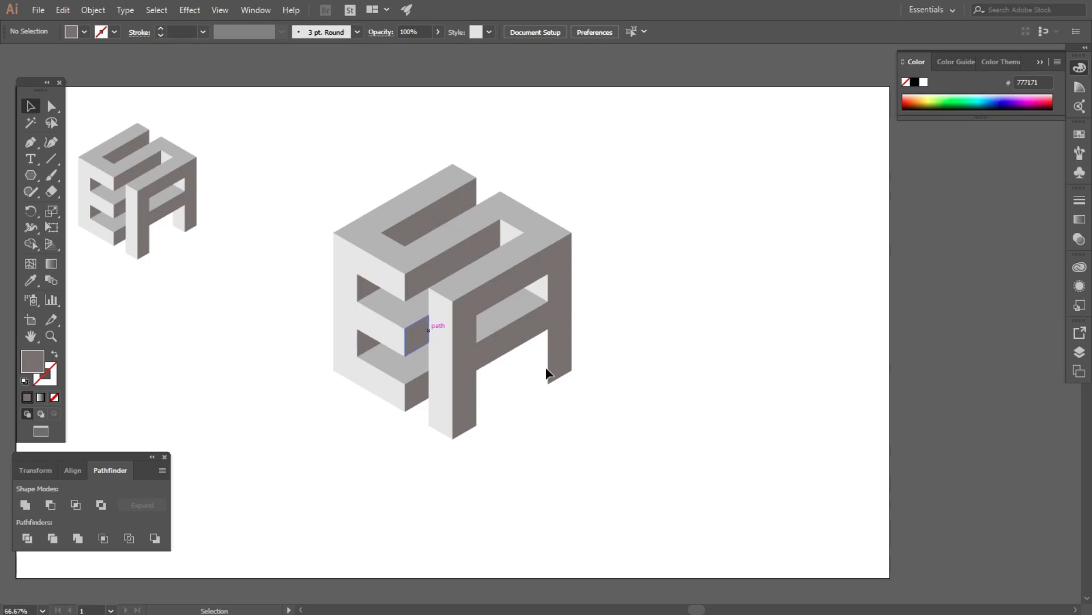
Duplicate the side face of the A's front leg and align the copy behind the A as its rear leg's side.
click(434, 383)
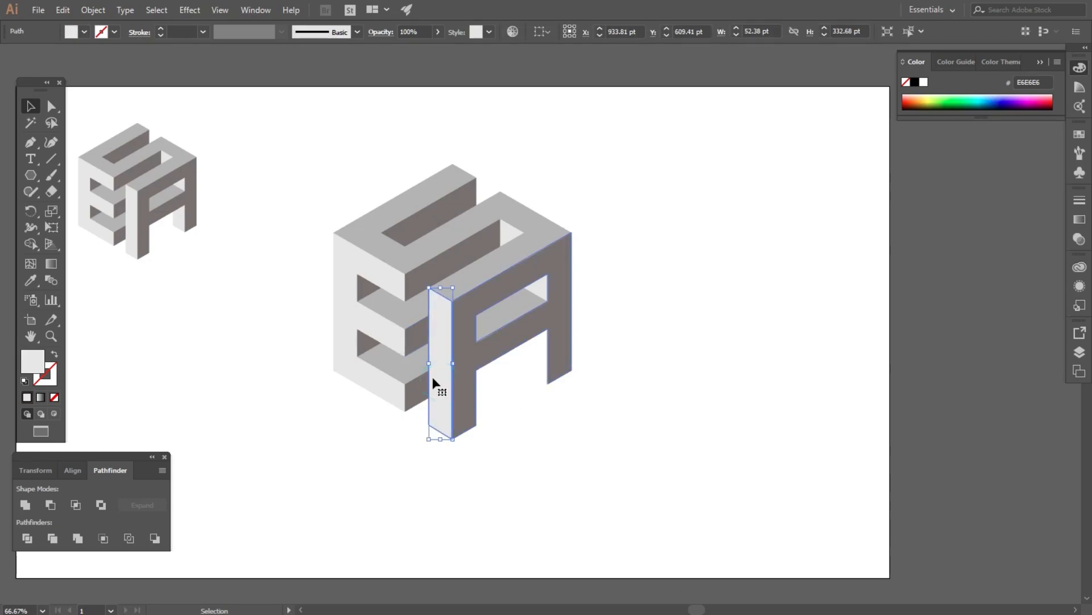
drag(438, 377, 540, 325)
click(608, 393)
key(ctrl+plus)
key(ctrl+plus)
drag(552, 395, 549, 391)
click(720, 406)
key(ctrl+minus)
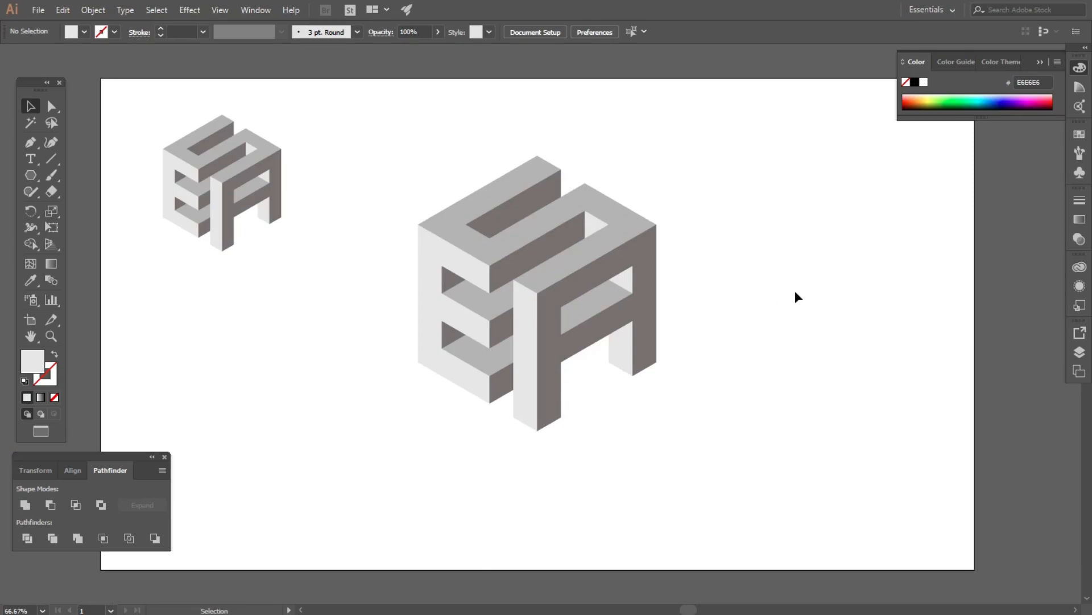
Select every shape of the finished large letter cube and group them.
drag(433, 150, 663, 472)
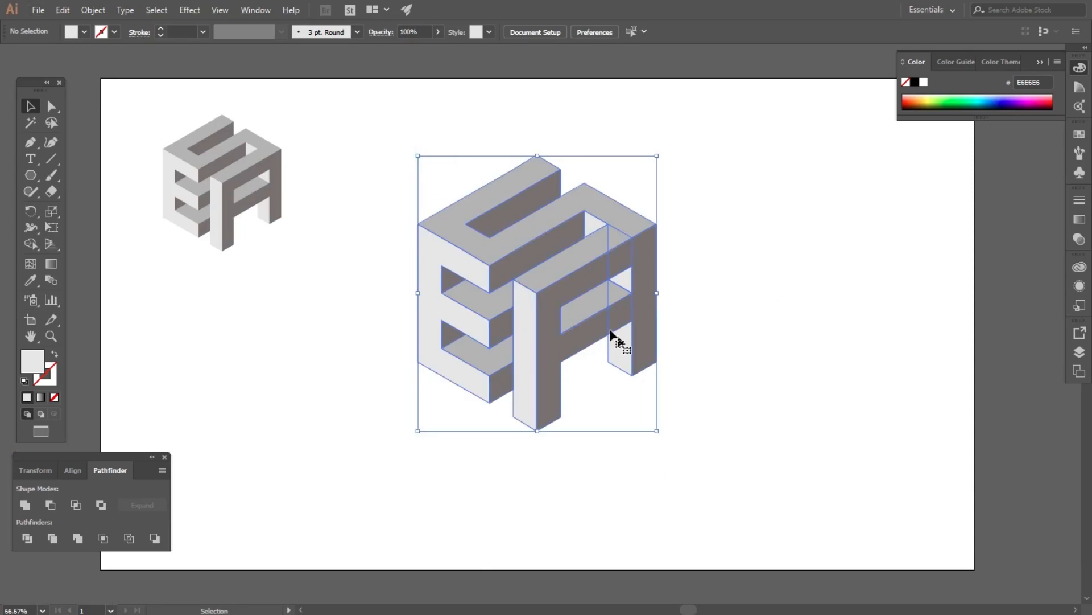
right_click(560, 280)
click(632, 357)
click(447, 435)
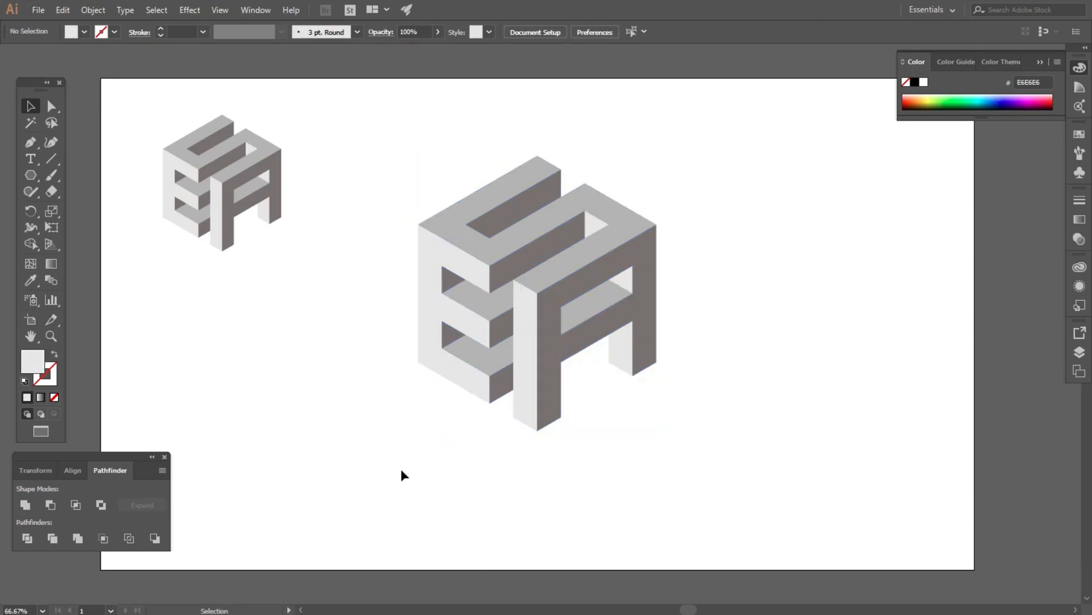
key(ctrl+minus)
scroll(563, 288, up, 1)
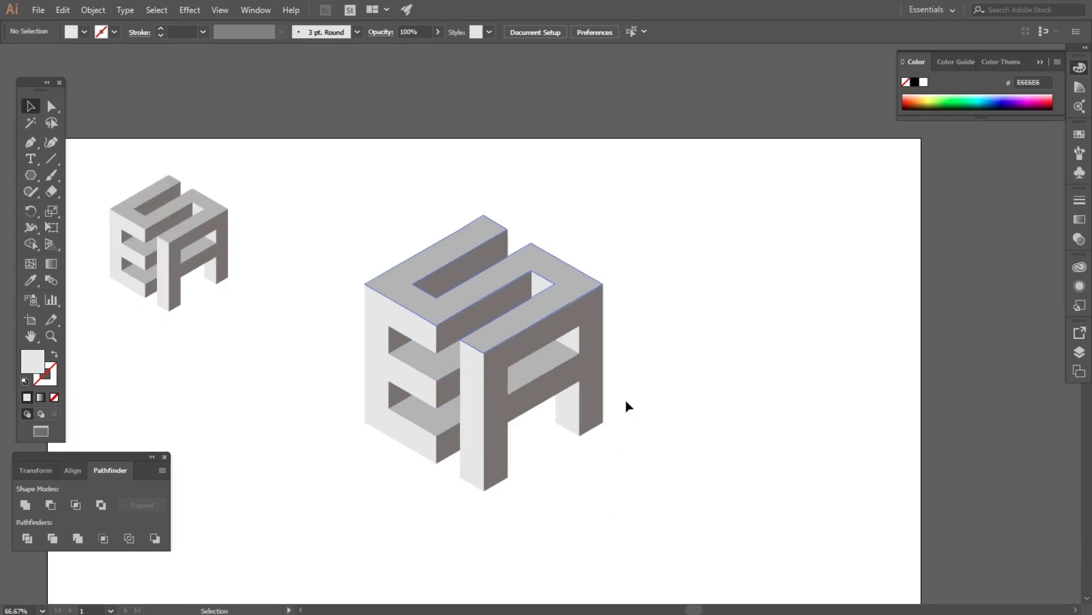